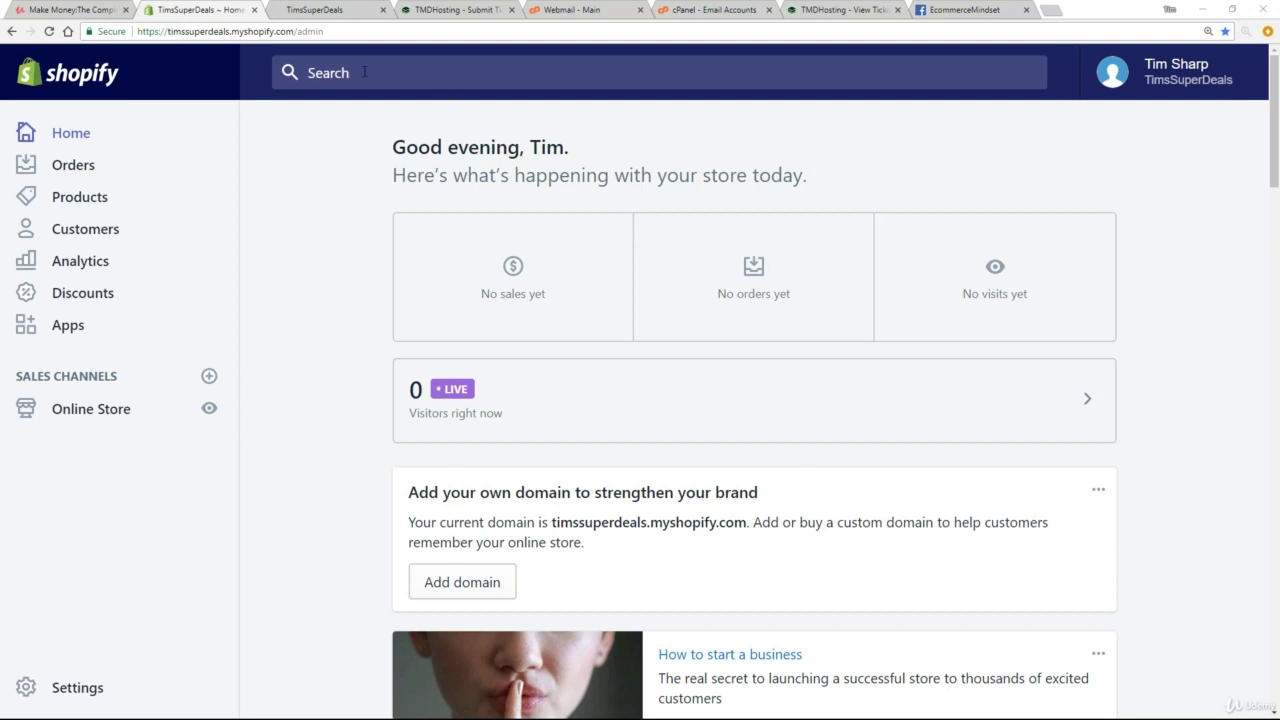
# Step: Open the Domains page under Online Store in the Shopify admin
pyautogui.click(64, 410)
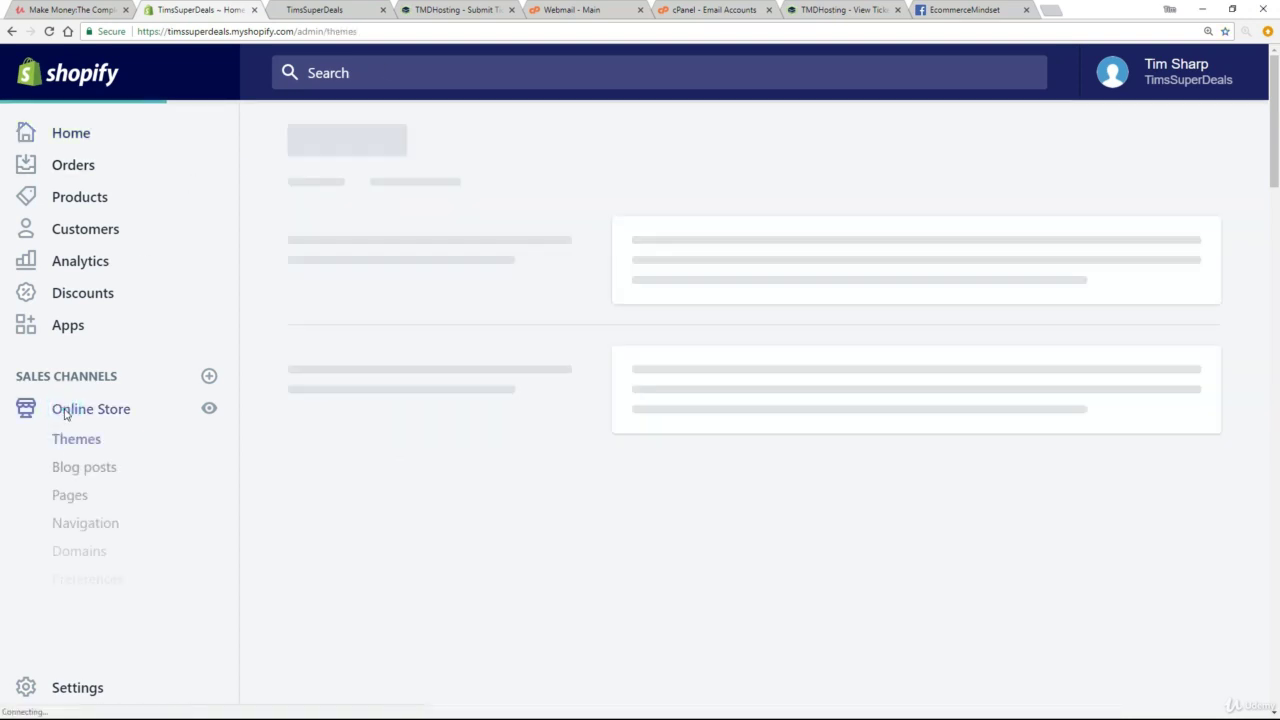
pyautogui.click(72, 555)
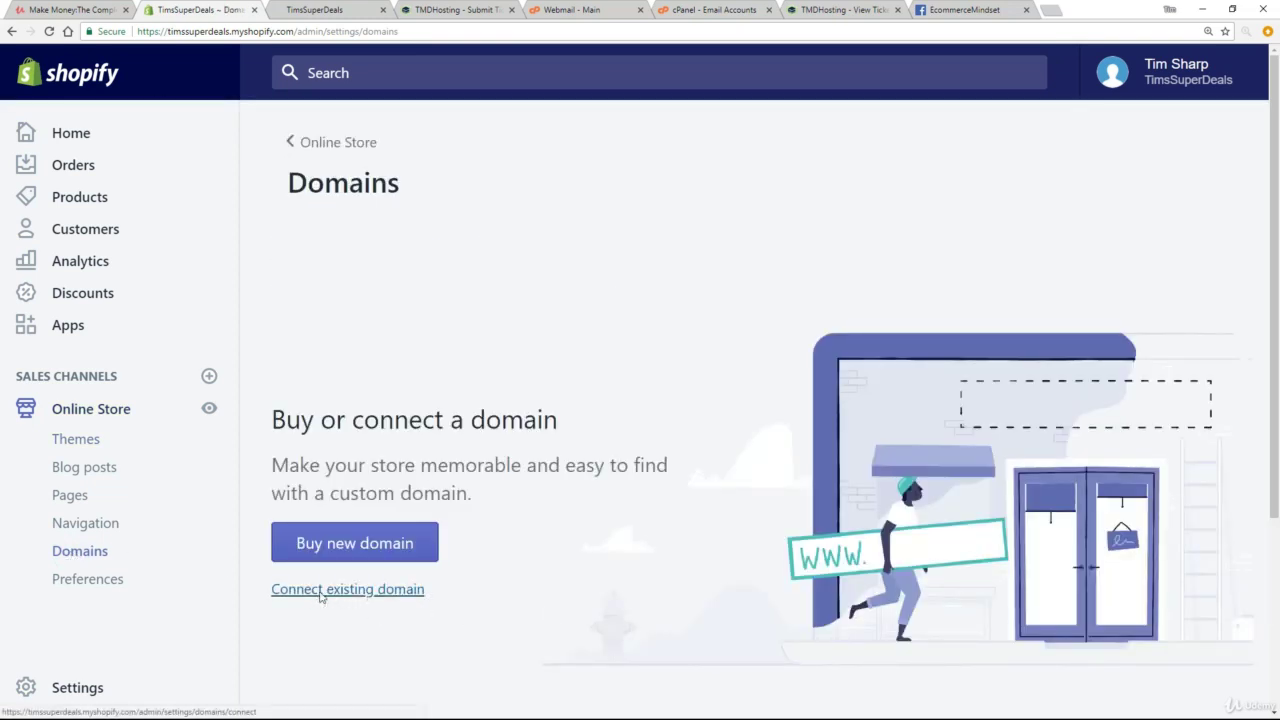
# Step: Enter timssuperdeals.com as the existing domain to connect and review its connection instructions
pyautogui.click(320, 597)
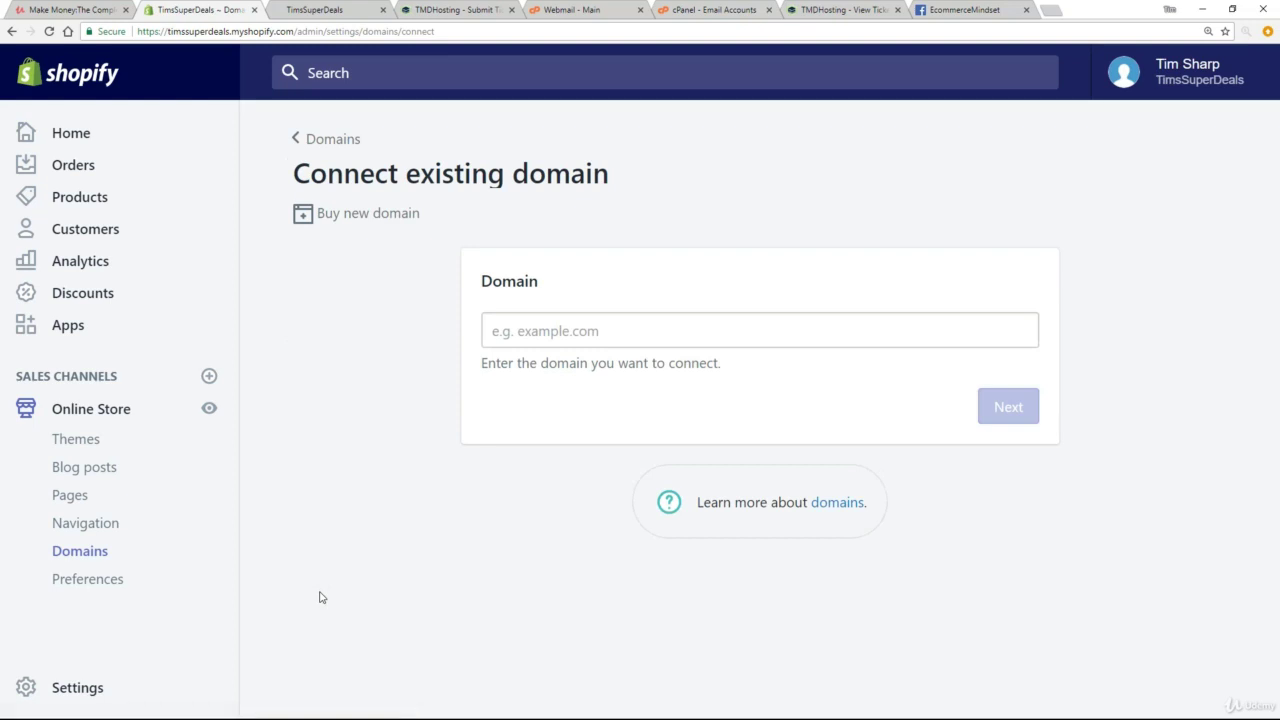
pyautogui.click(518, 336)
pyautogui.write('tims')
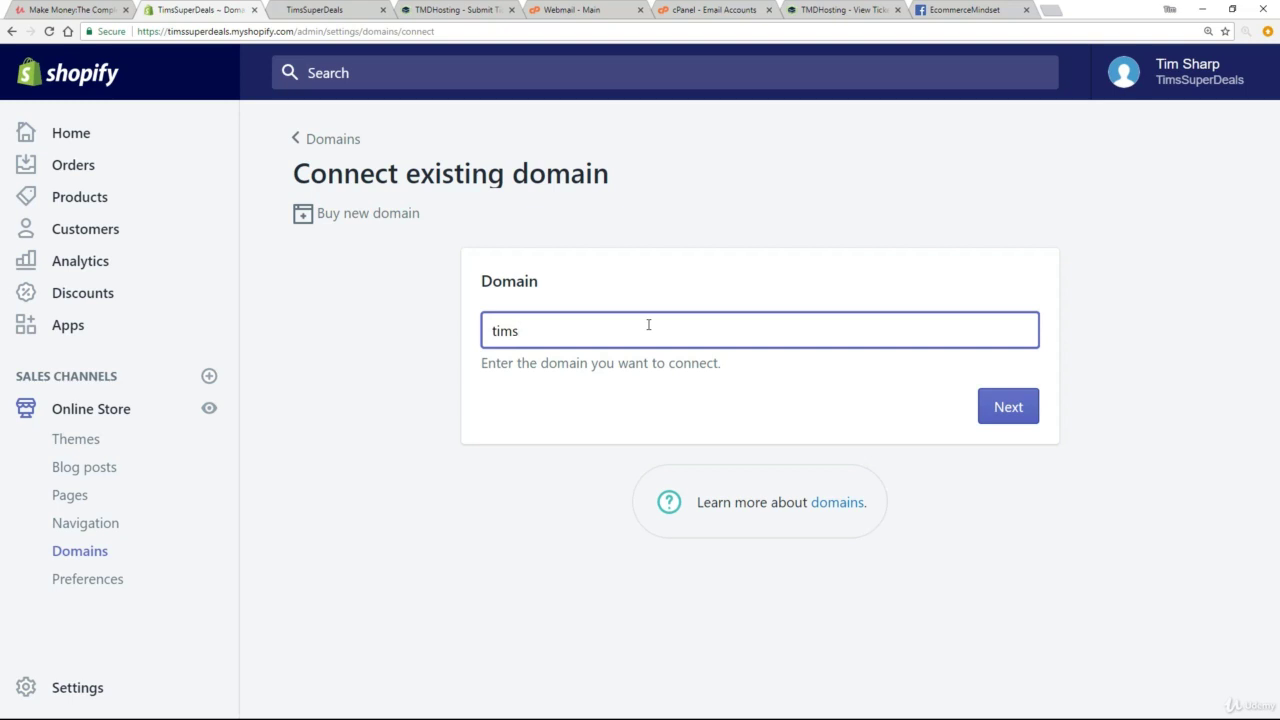
pyautogui.write('superdeals.com')
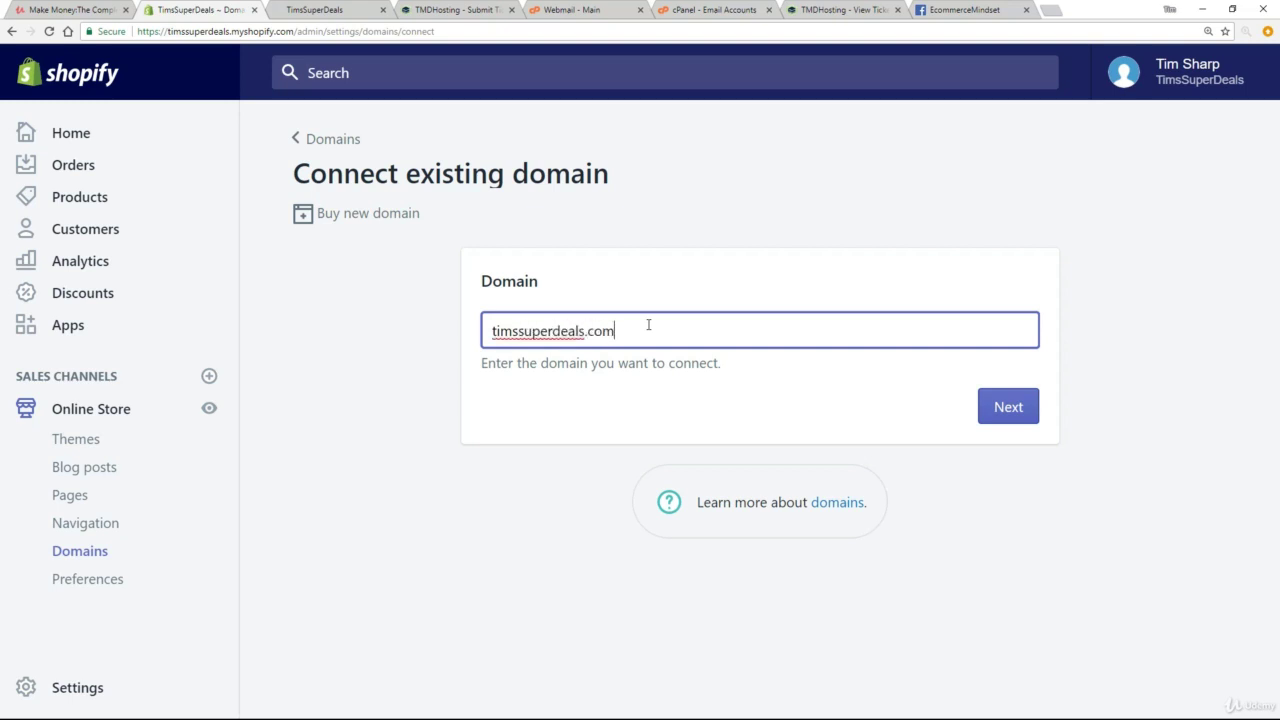
pyautogui.click(1023, 419)
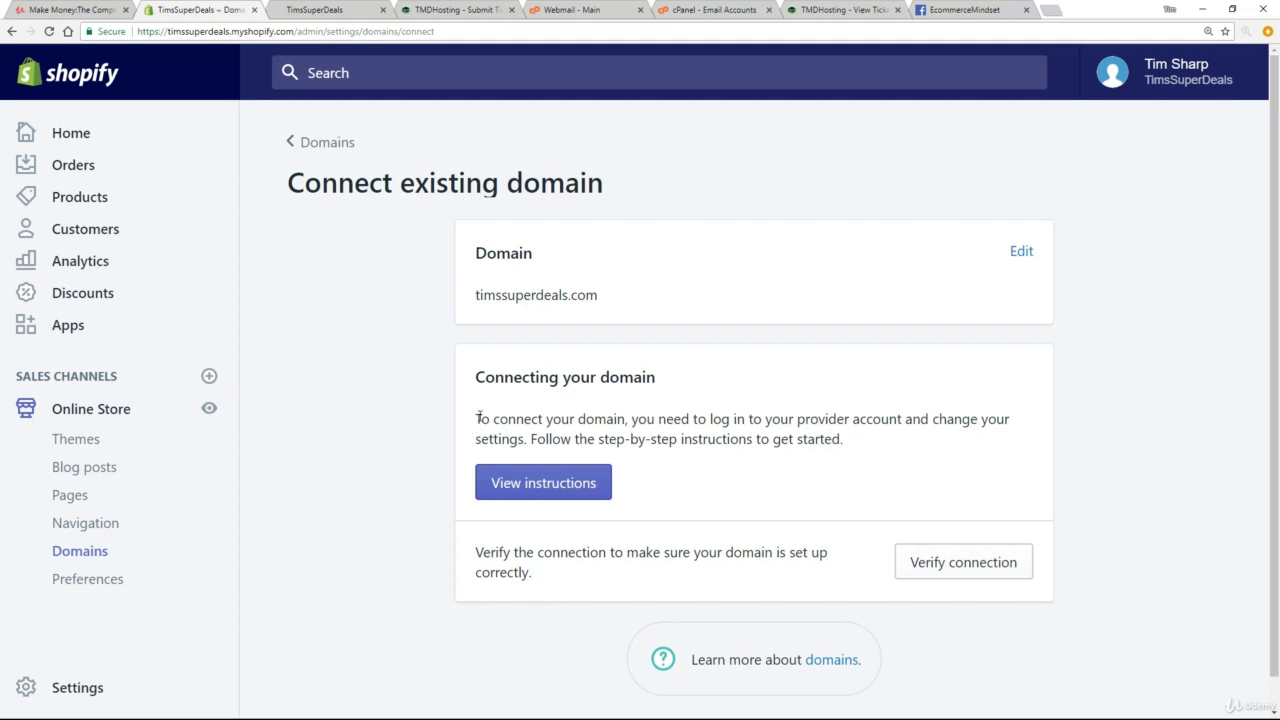
pyautogui.moveTo(480, 419); pyautogui.dragTo(865, 433)
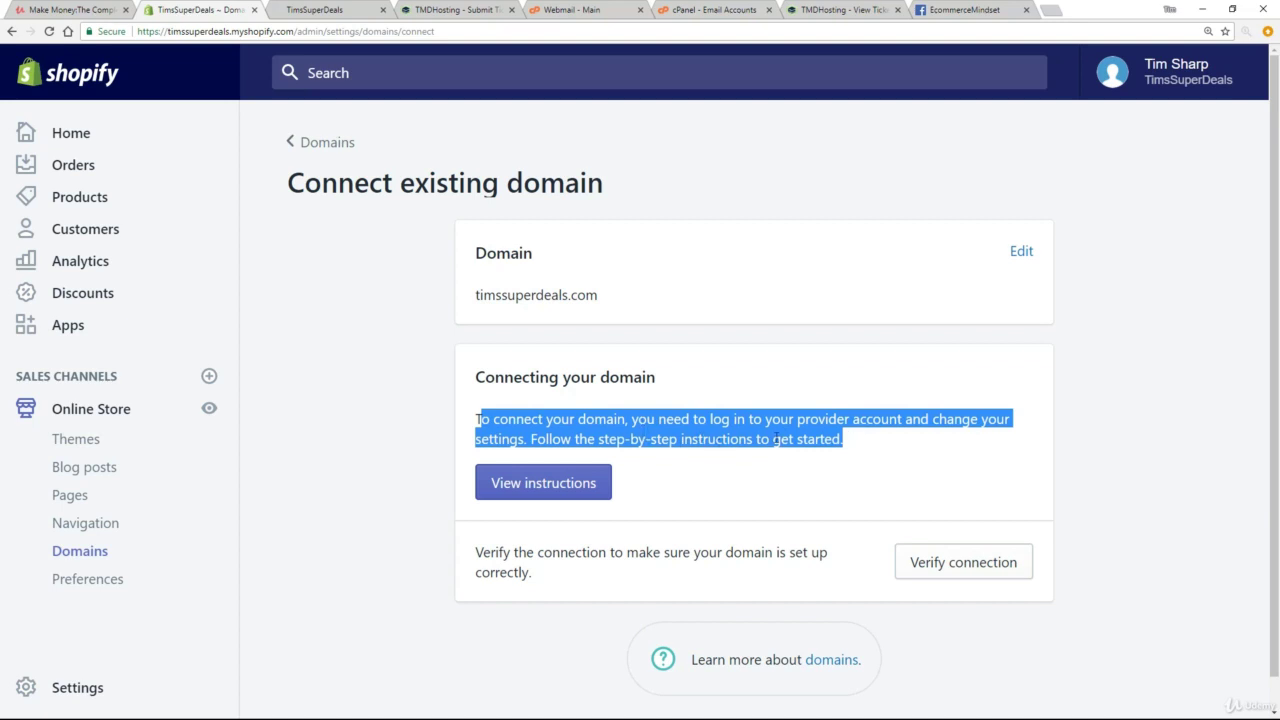
# Step: Open the Help Center connection guide and scroll to the third-party domain setup section
pyautogui.click(786, 467)
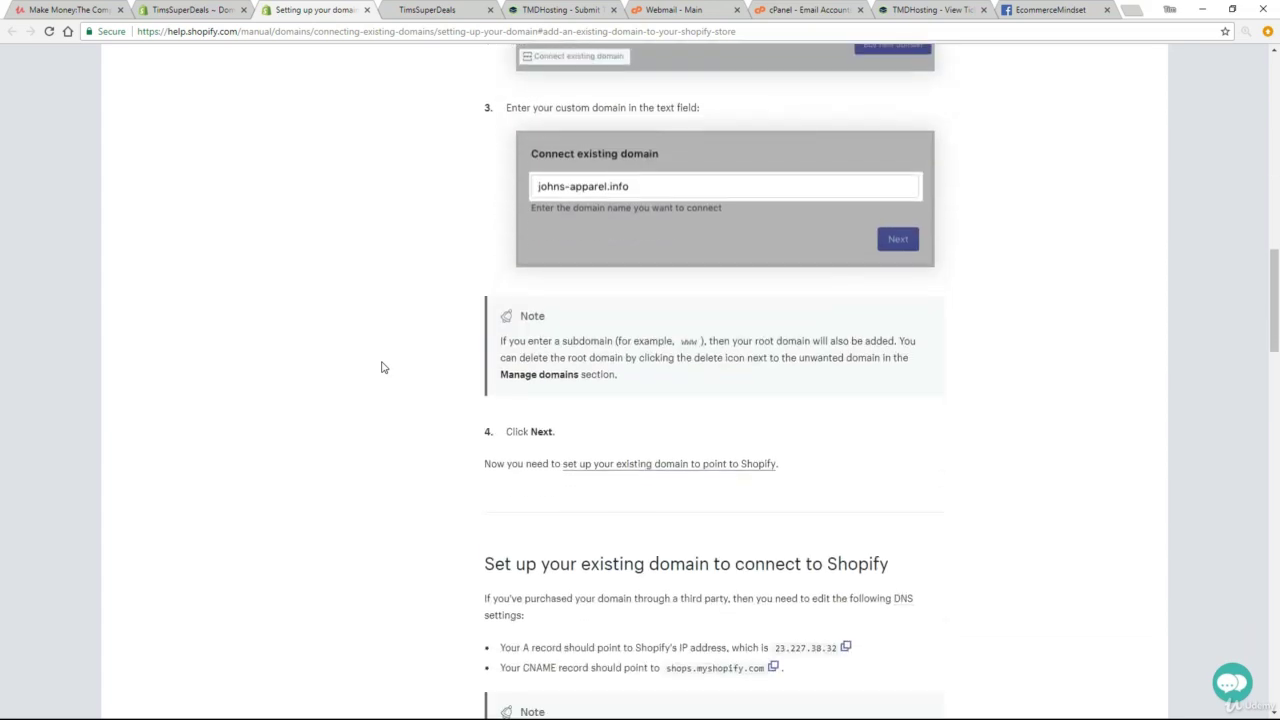
pyautogui.scroll(-1, 381, 368)
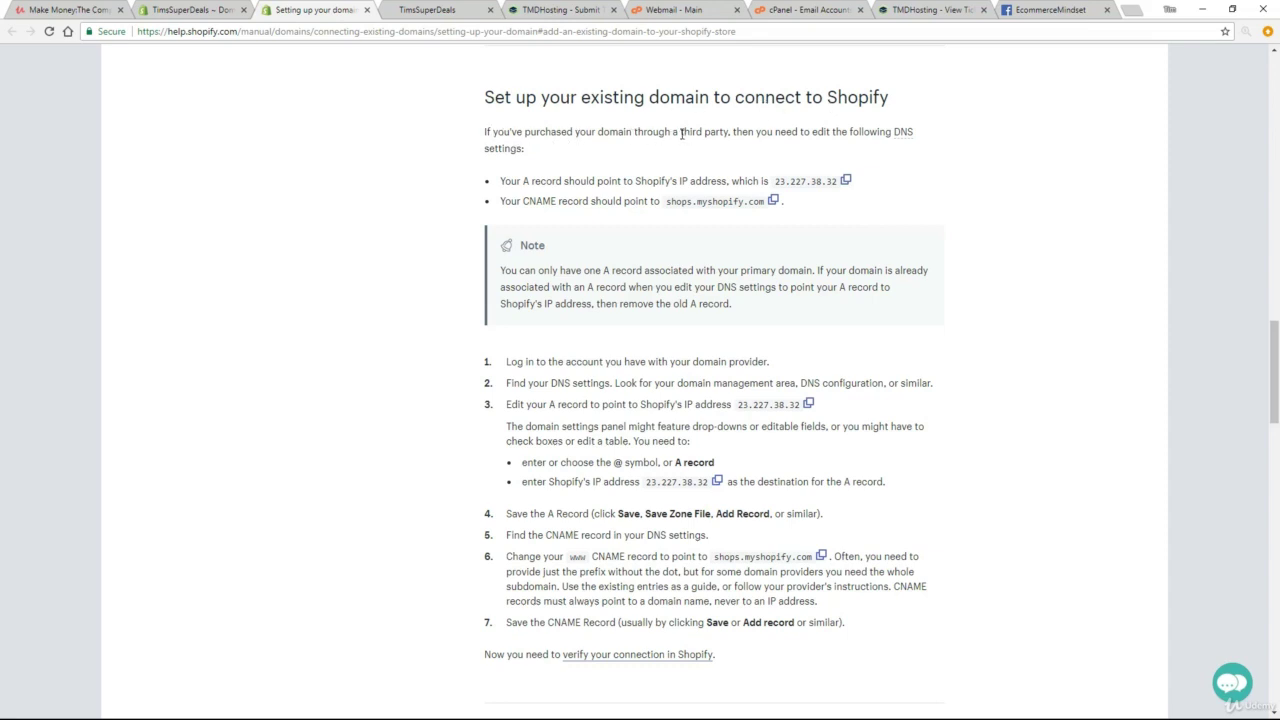
pyautogui.moveTo(682, 133); pyautogui.dragTo(727, 132)
pyautogui.moveTo(907, 137)
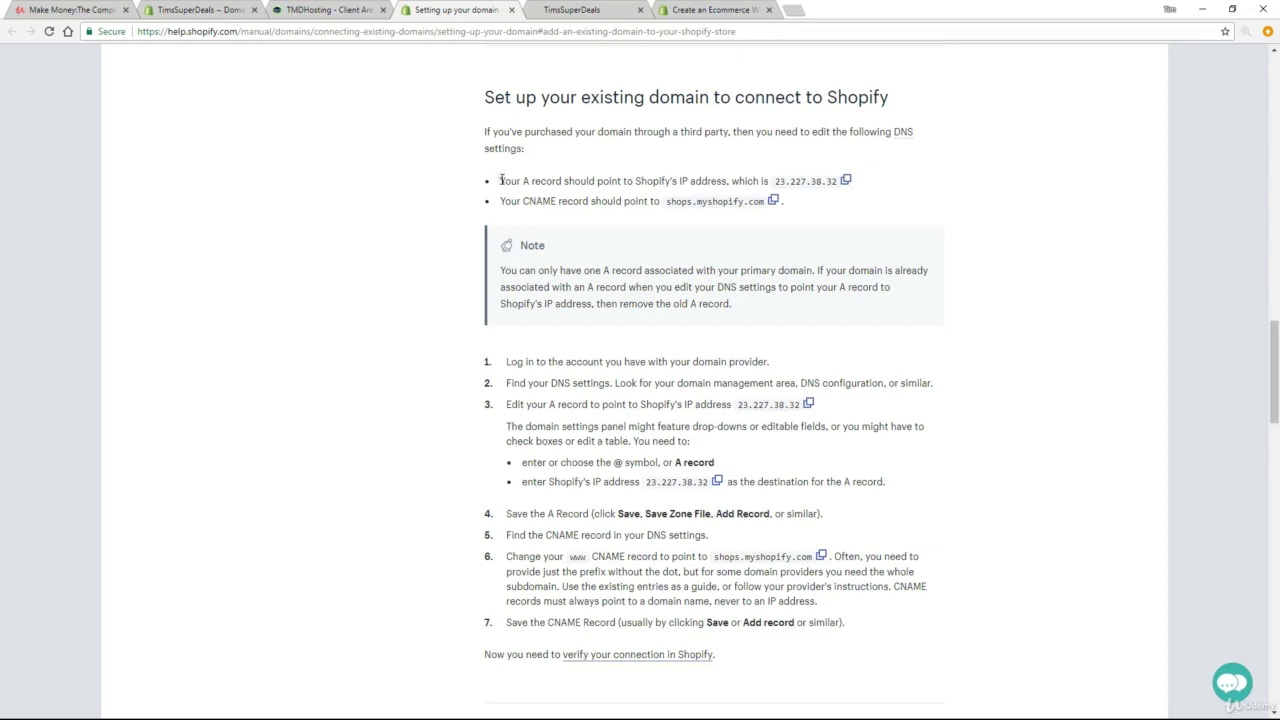
# Step: Copy Shopify's A record IP address 23.227.38.32 from the guide
pyautogui.moveTo(501, 180); pyautogui.dragTo(538, 186)
pyautogui.click(771, 171)
pyautogui.moveTo(775, 183); pyautogui.dragTo(838, 183)
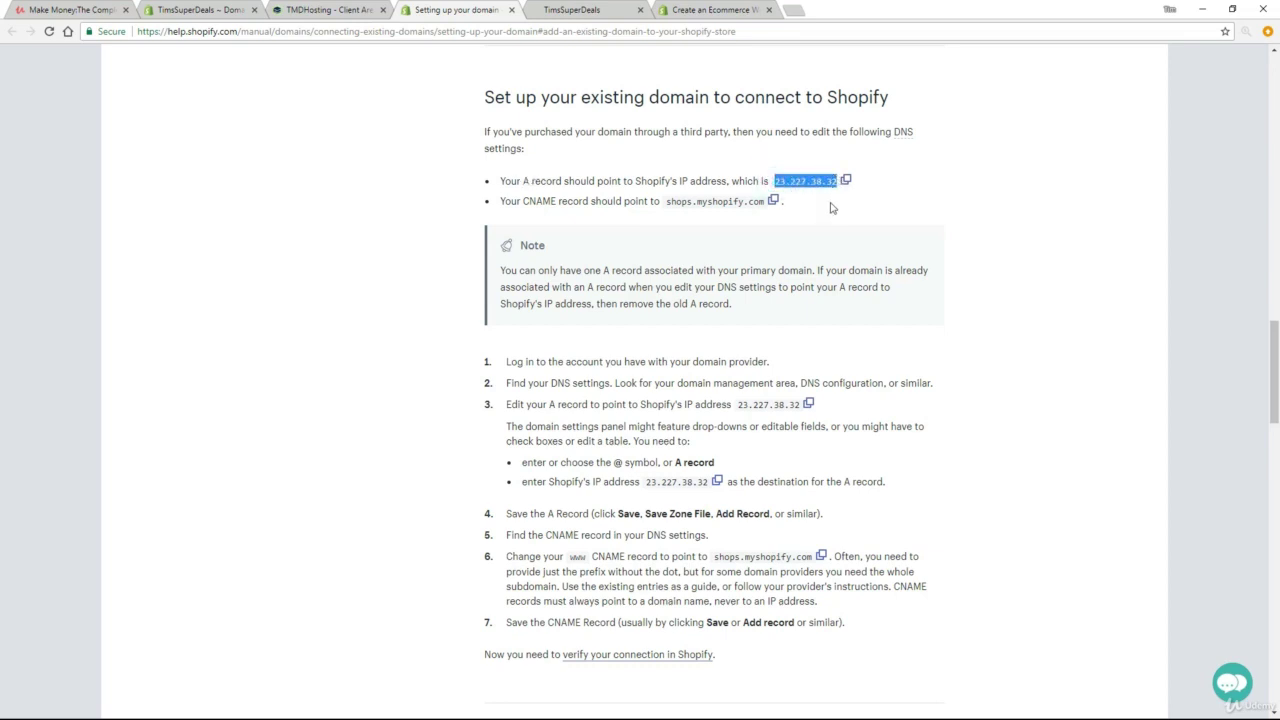
pyautogui.rightClick(826, 181)
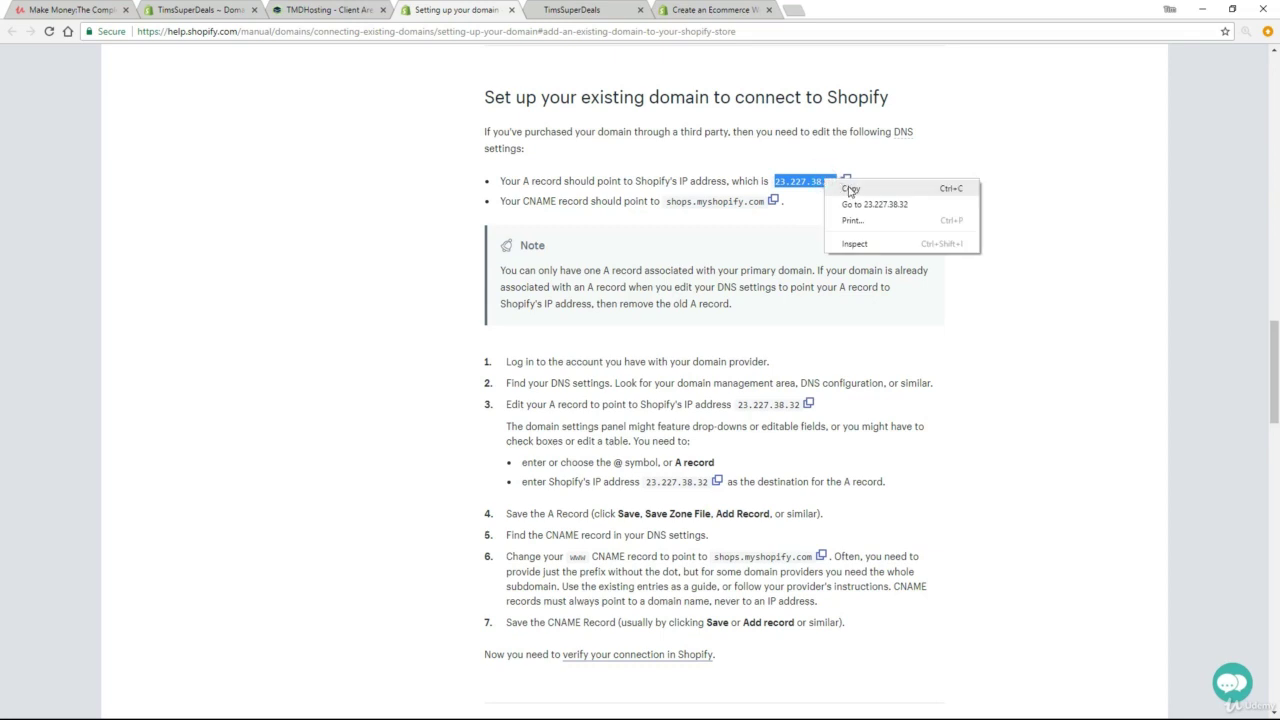
pyautogui.click(847, 188)
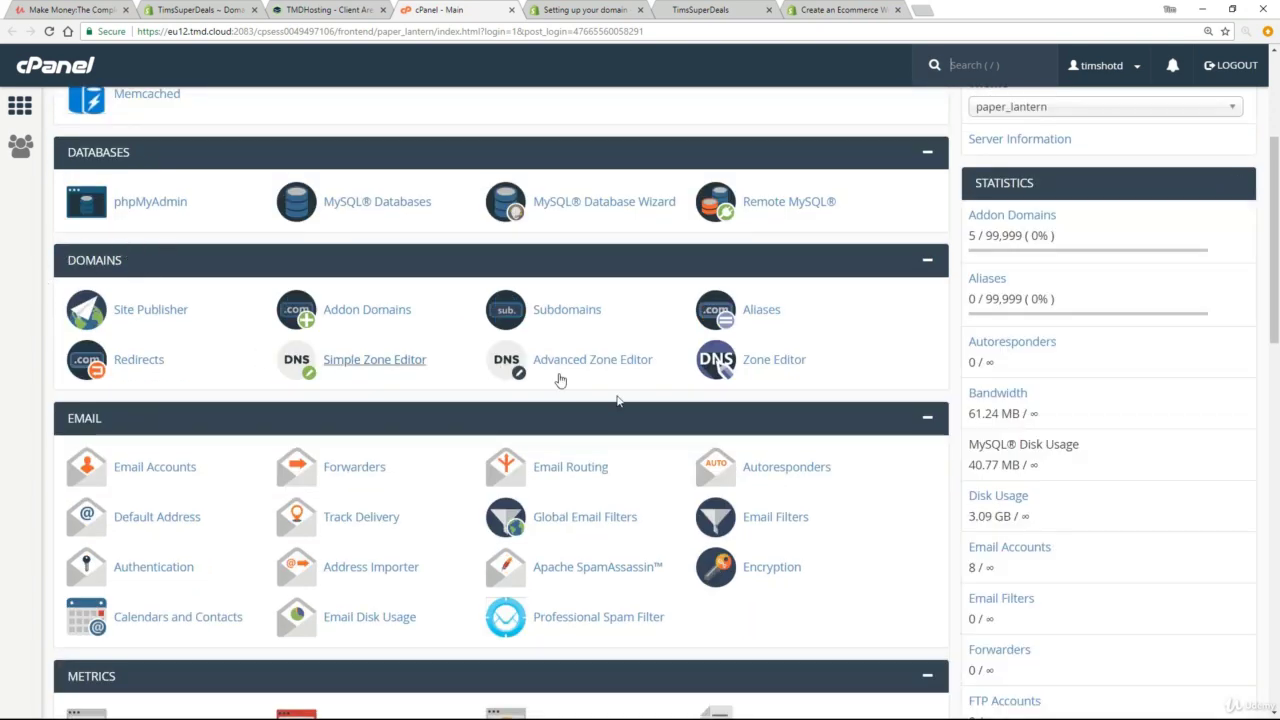
# Step: In cPanel's Zone Editor, add an A record named timssuperdeals.com with address 23.227.38.32
pyautogui.click(757, 363)
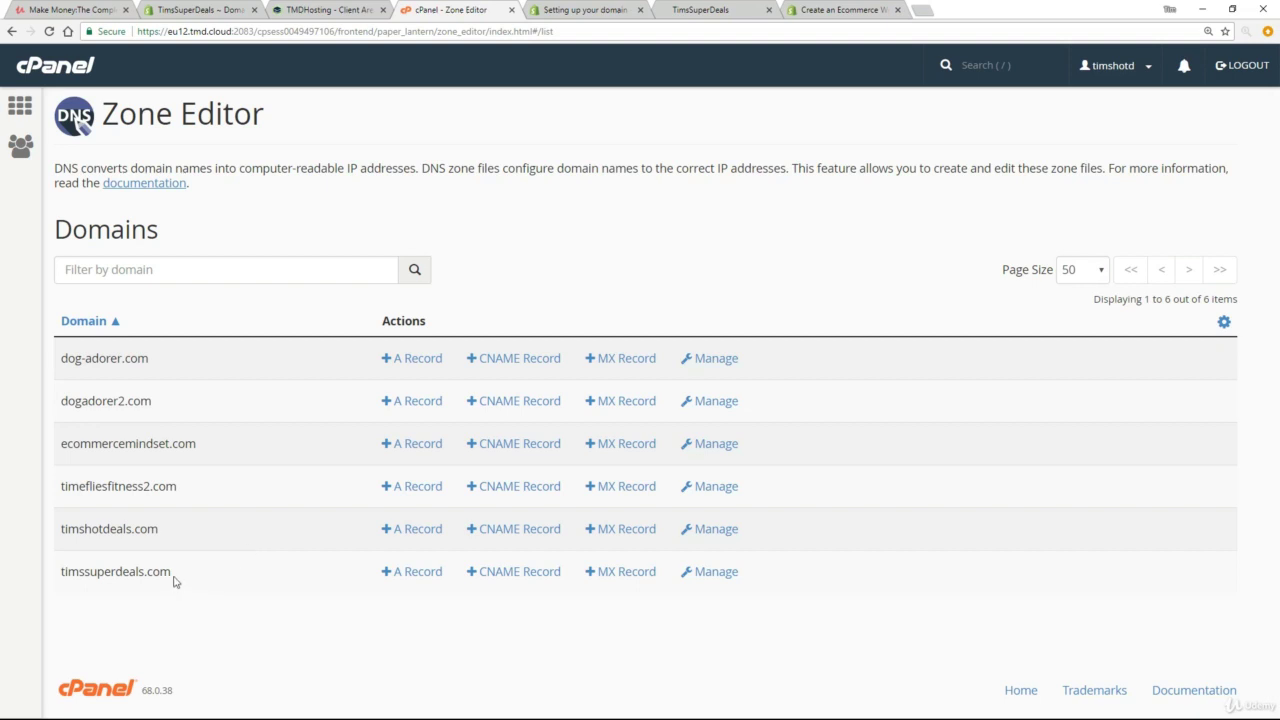
pyautogui.moveTo(171, 576); pyautogui.dragTo(59, 572)
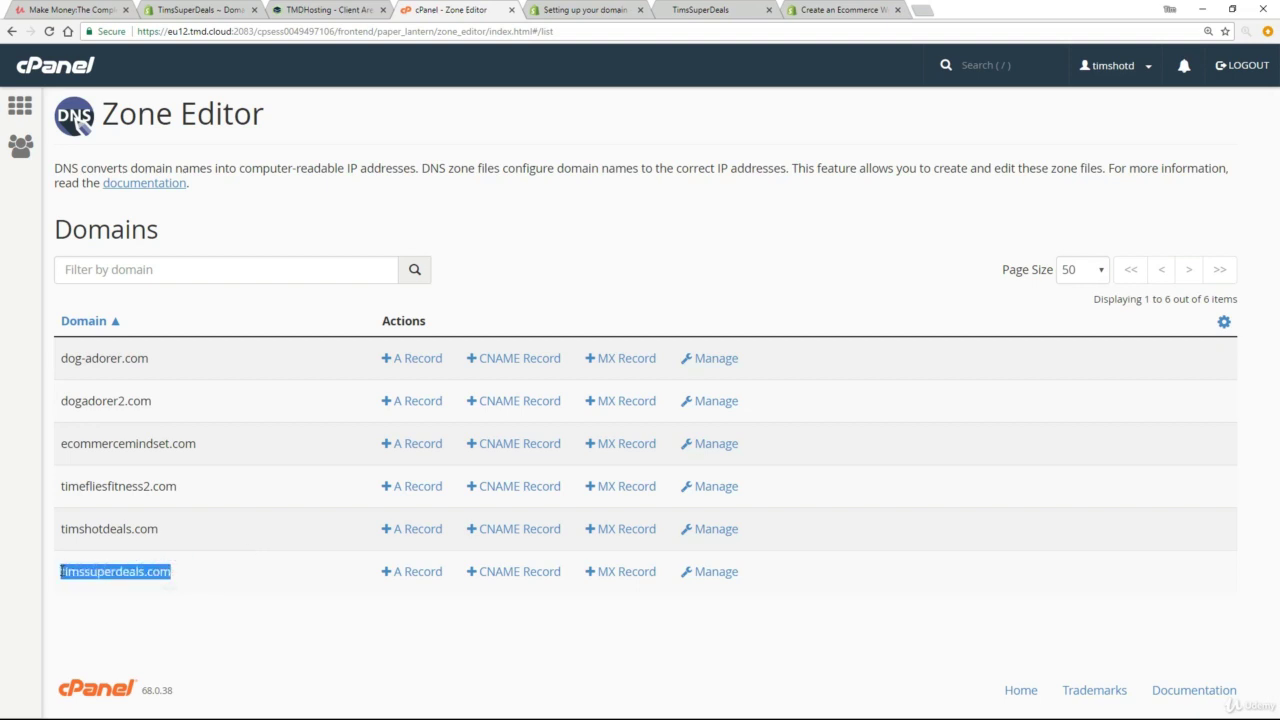
pyautogui.click(417, 578)
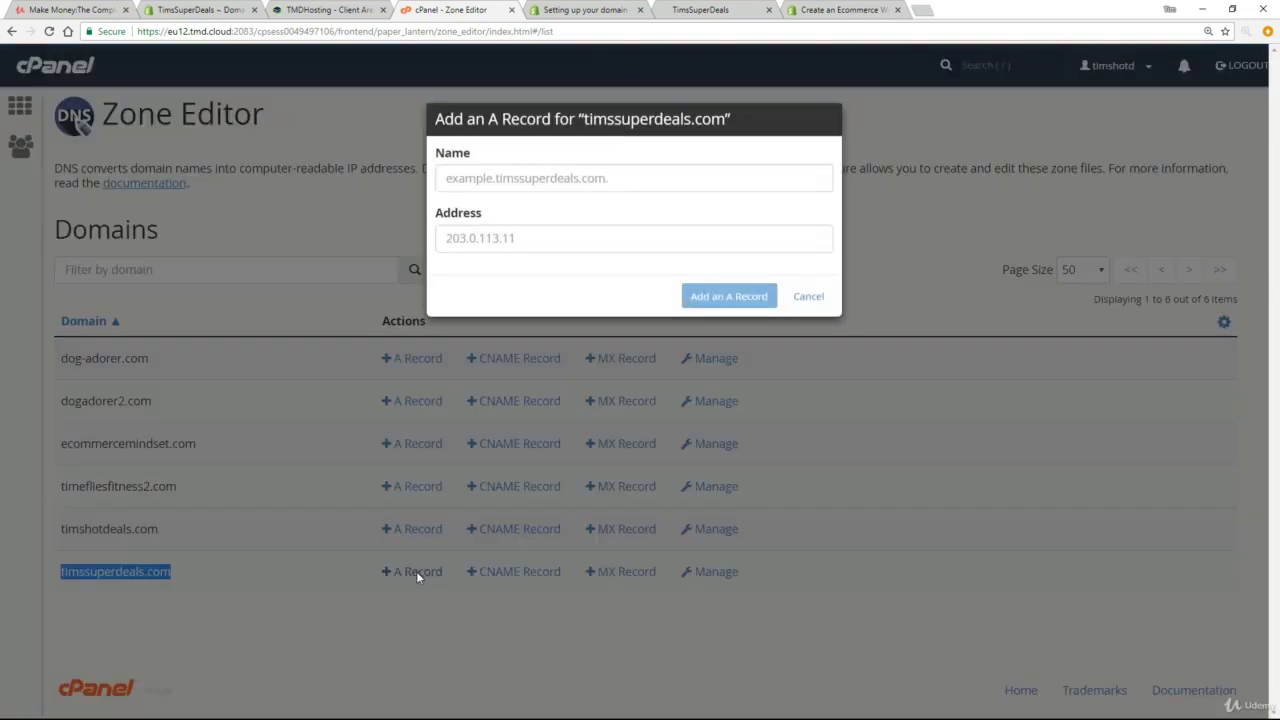
pyautogui.click(539, 179)
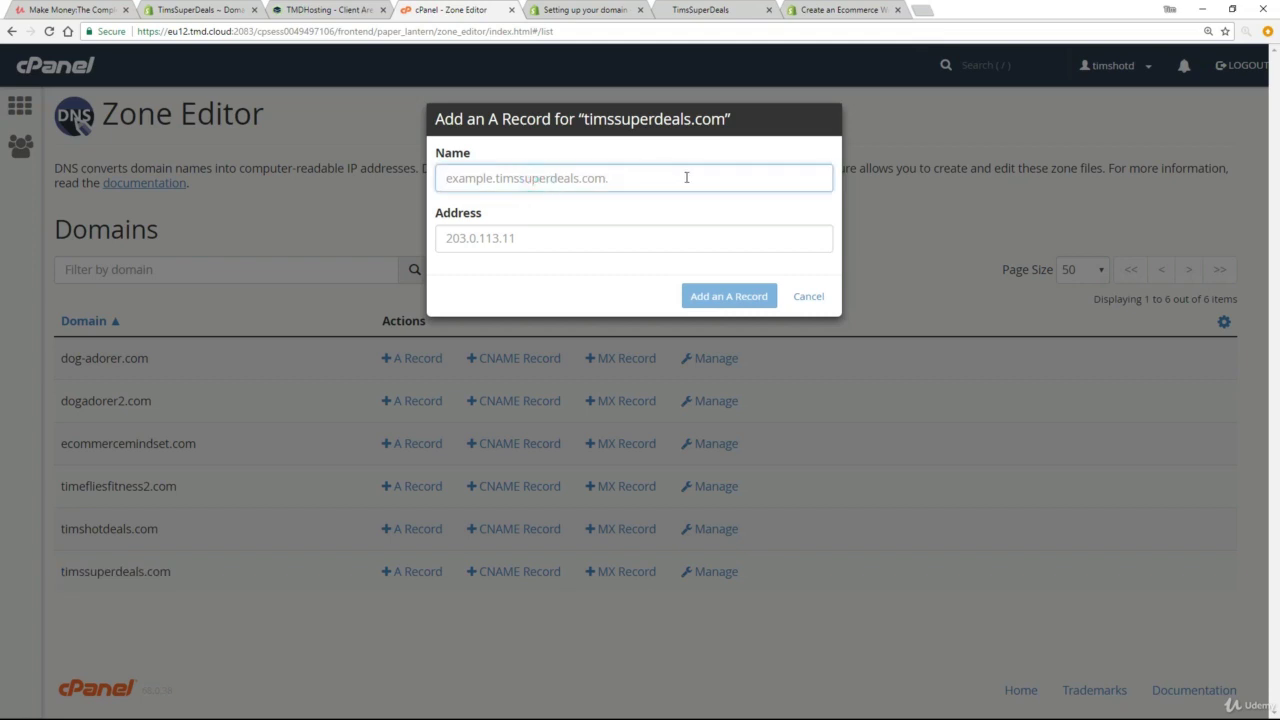
pyautogui.write('tim')
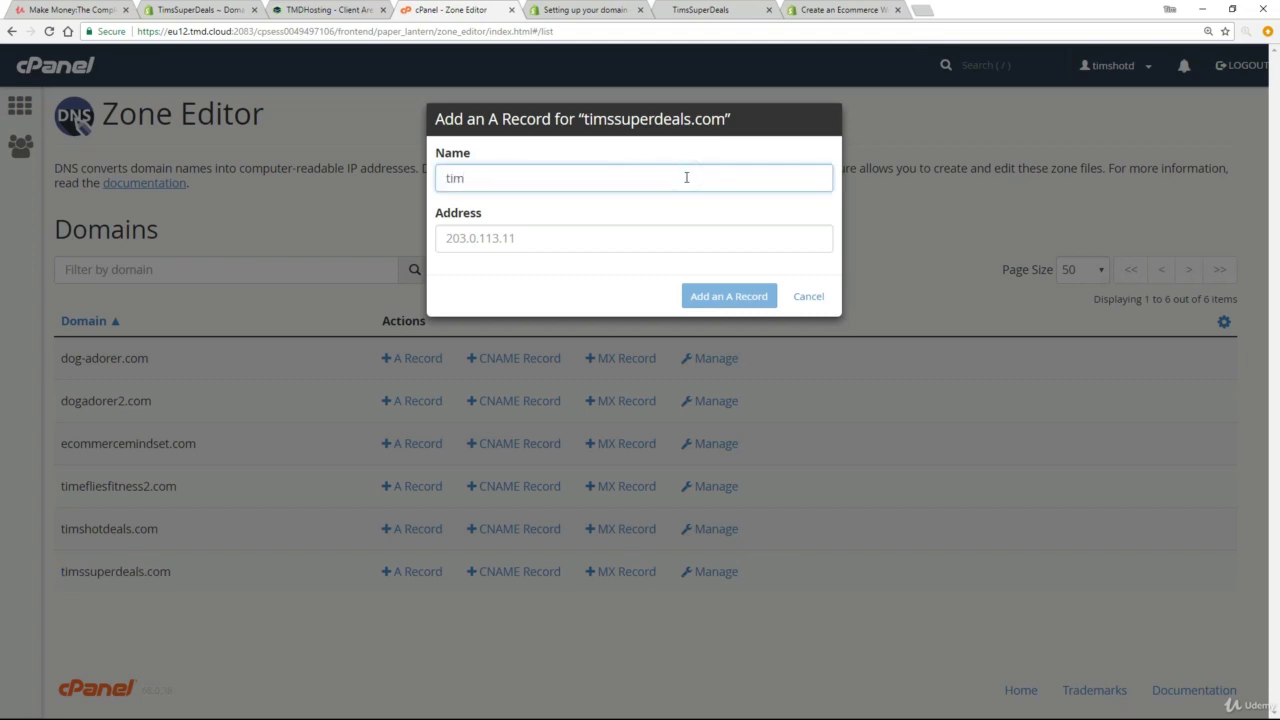
pyautogui.write('ssuperdeals.com')
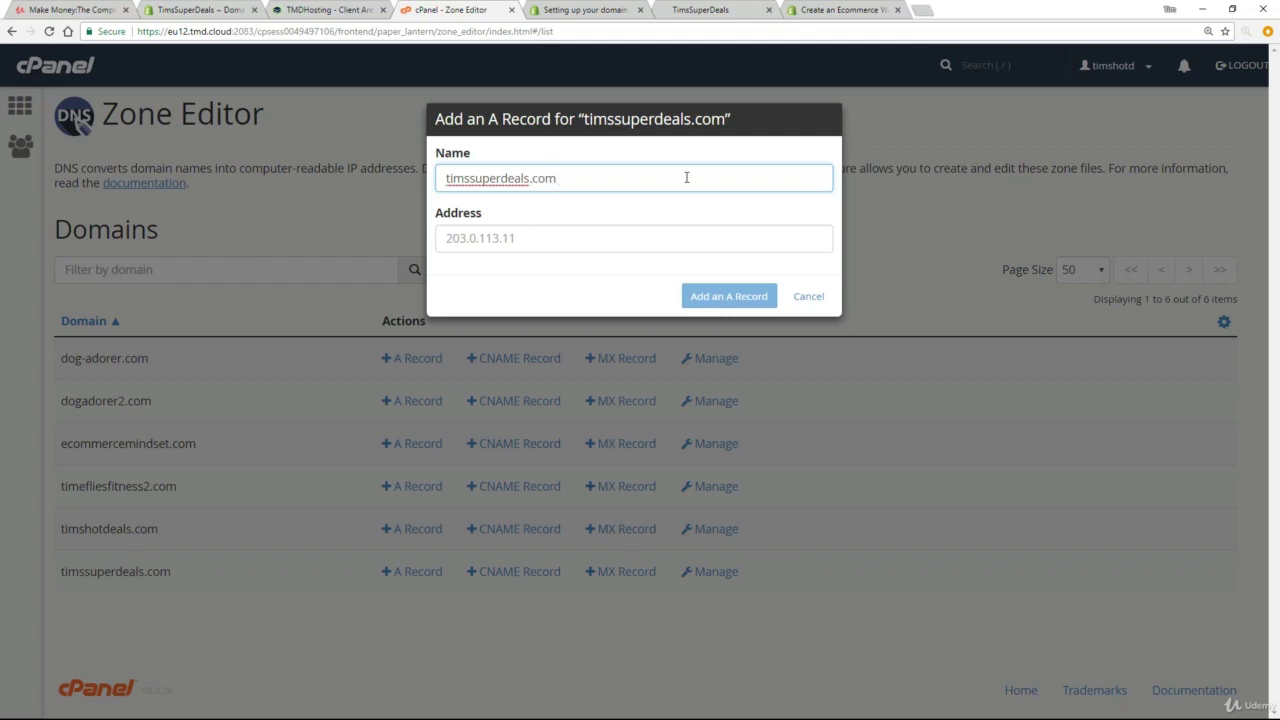
pyautogui.click(480, 244)
pyautogui.rightClick(479, 245)
pyautogui.click(525, 326)
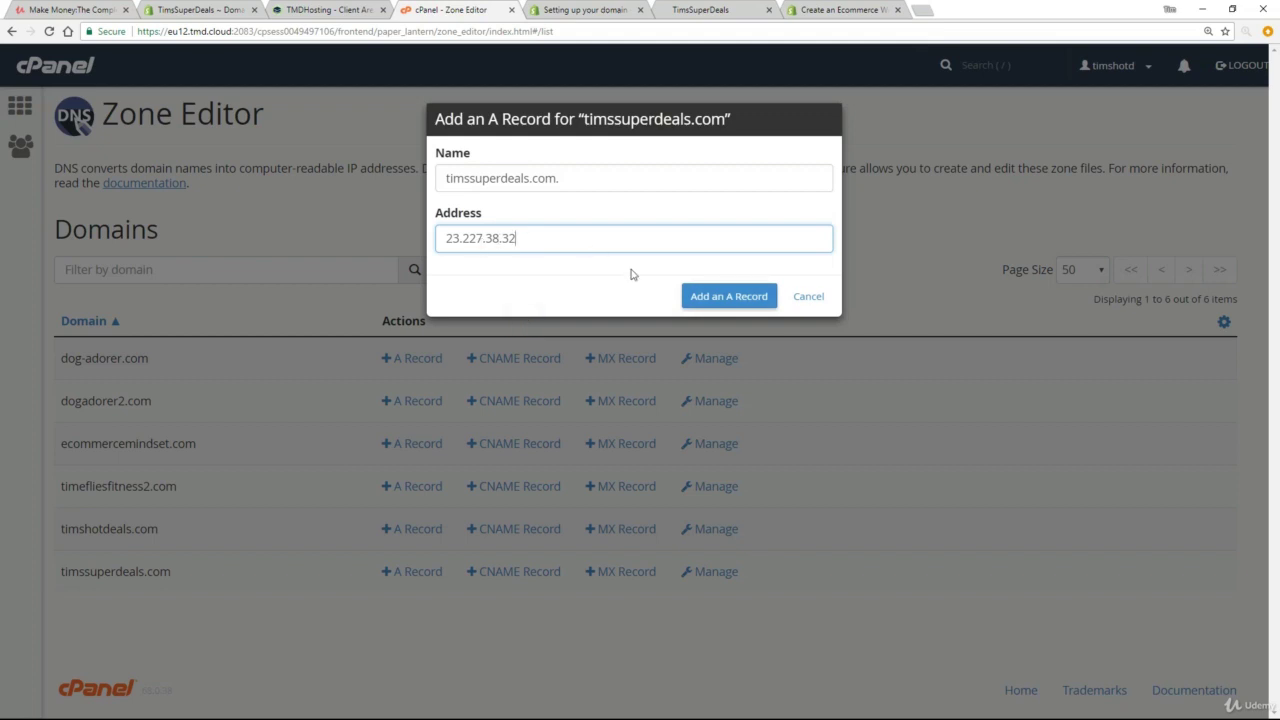
pyautogui.click(700, 296)
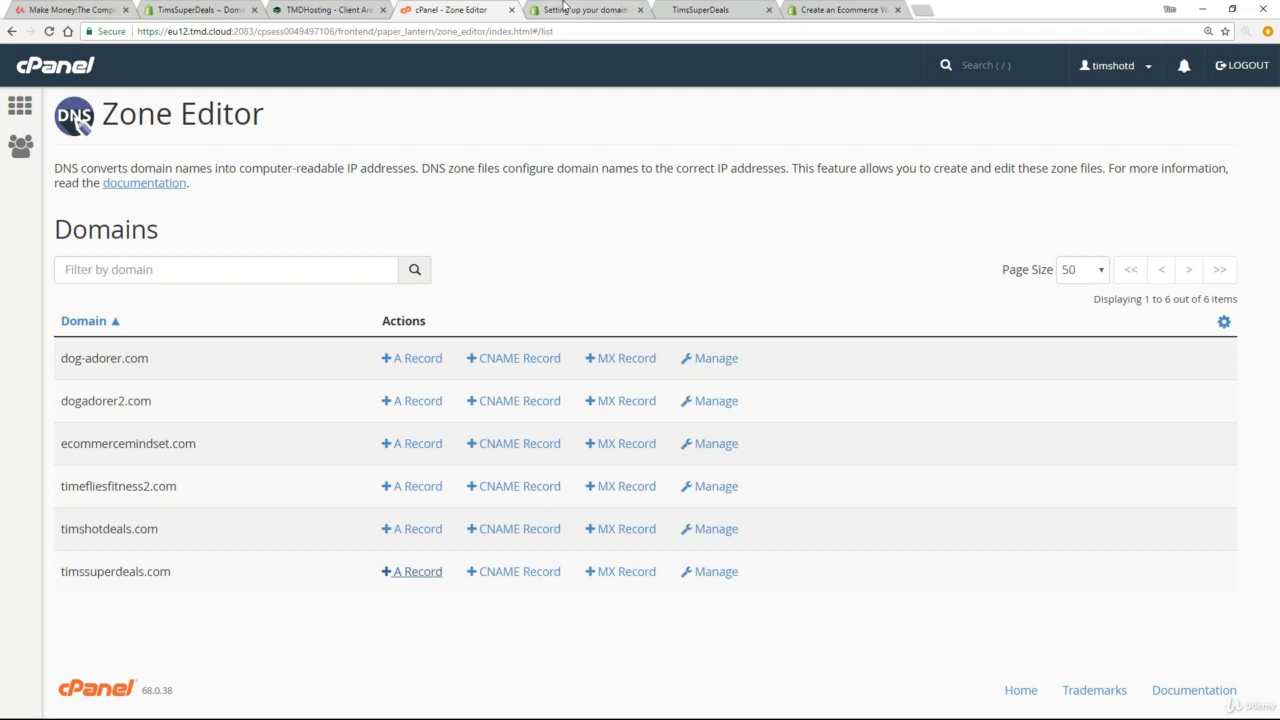
# Step: Back in the Help Center guide, copy the CNAME target shops.myshopify.com
pyautogui.click(572, 10)
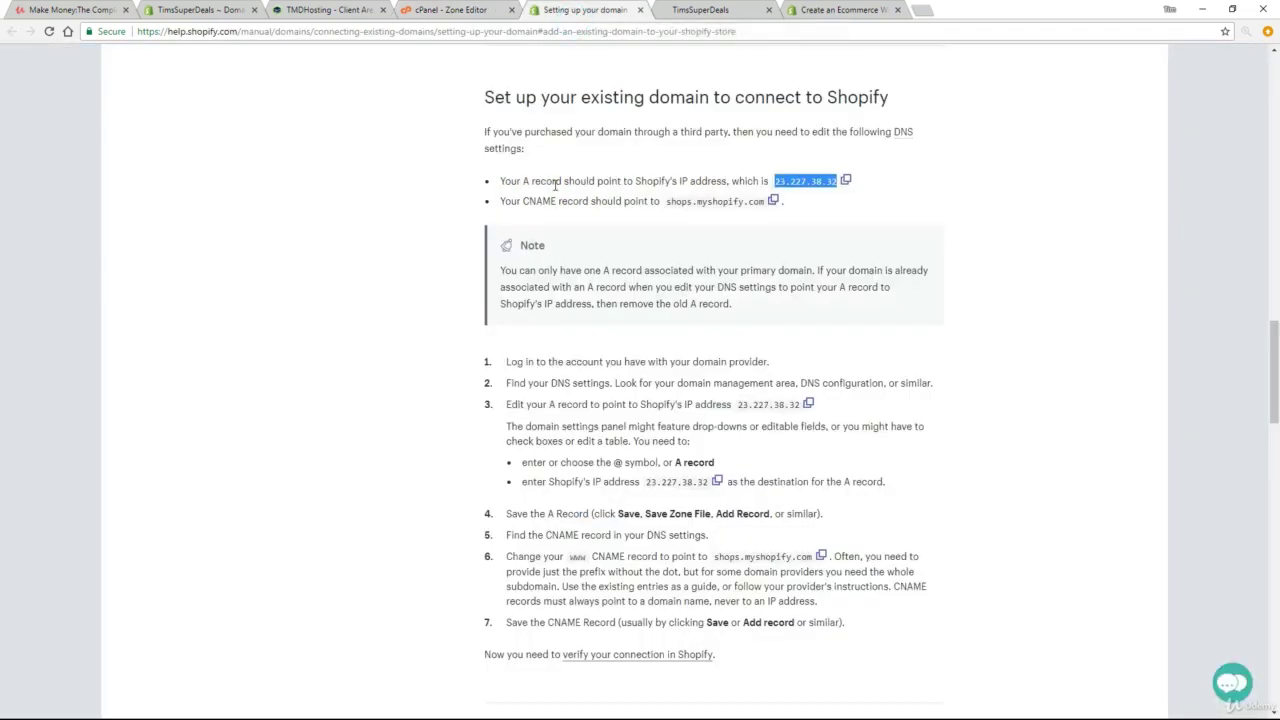
pyautogui.click(507, 201)
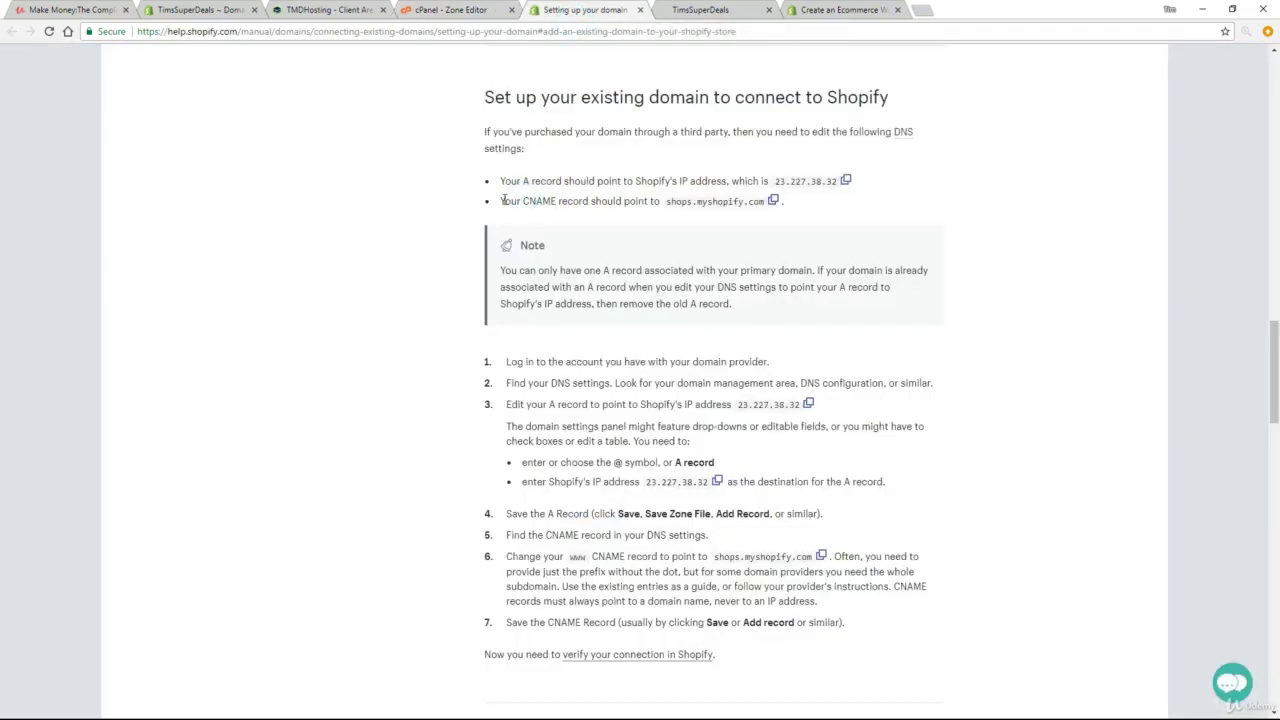
pyautogui.moveTo(503, 201); pyautogui.dragTo(662, 208)
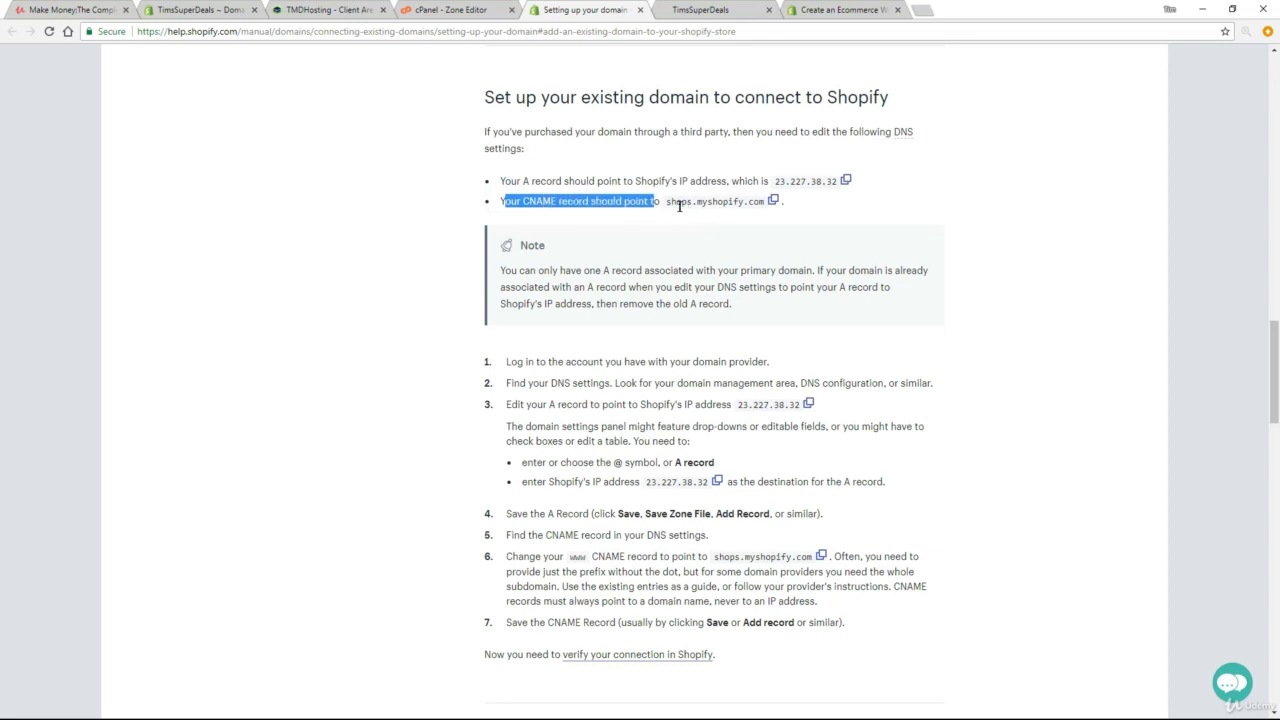
pyautogui.click(676, 211)
pyautogui.moveTo(668, 204); pyautogui.dragTo(762, 204)
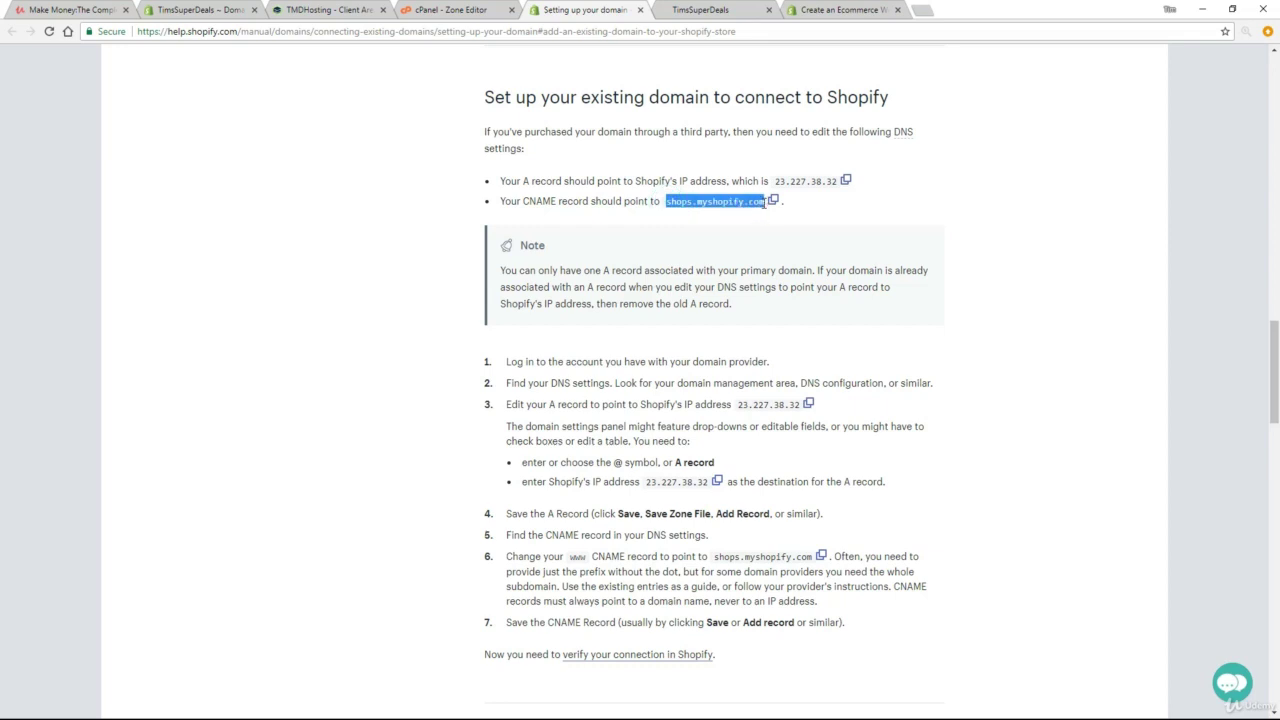
pyautogui.rightClick(760, 204)
pyautogui.click(763, 212)
pyautogui.click(448, 12)
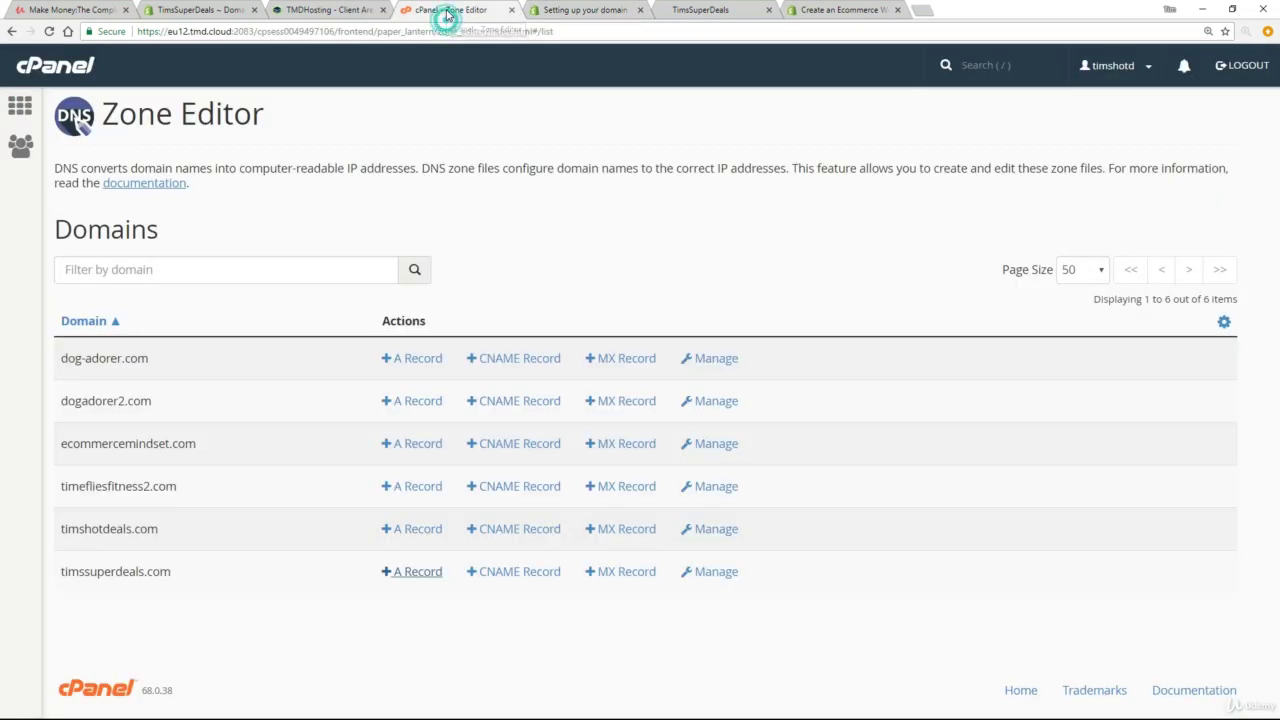
pyautogui.click(513, 572)
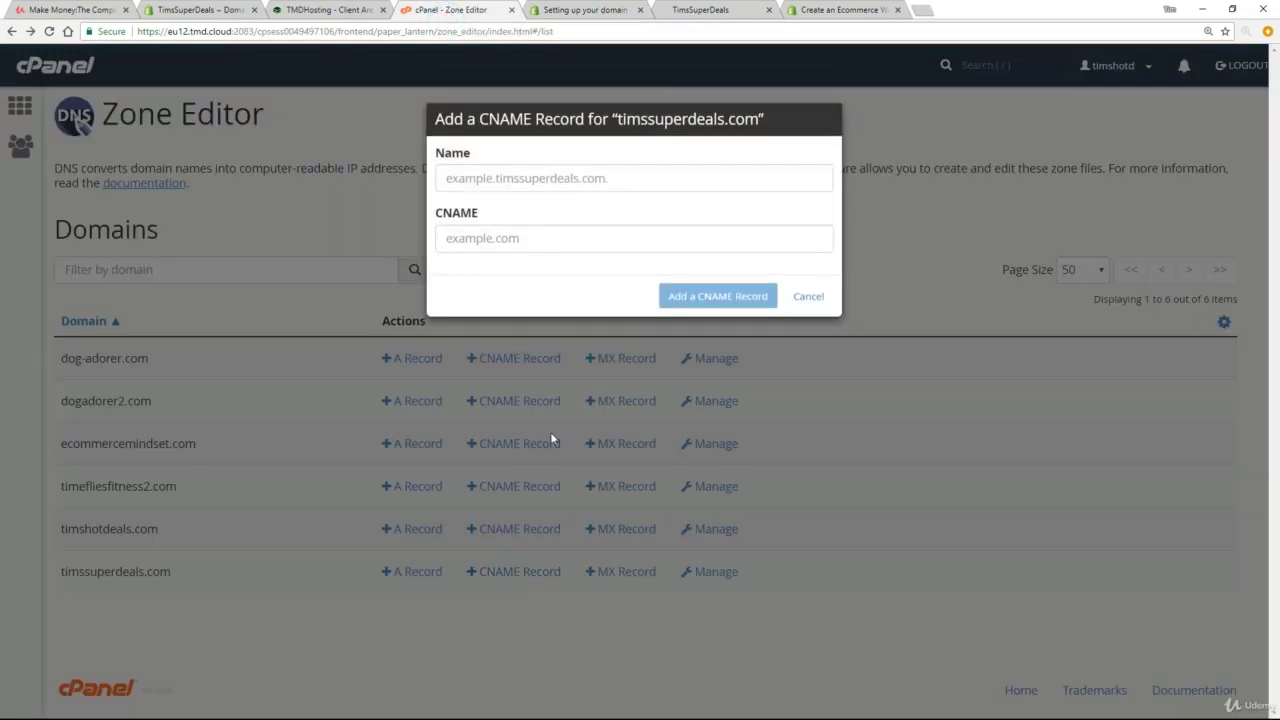
pyautogui.click(527, 180)
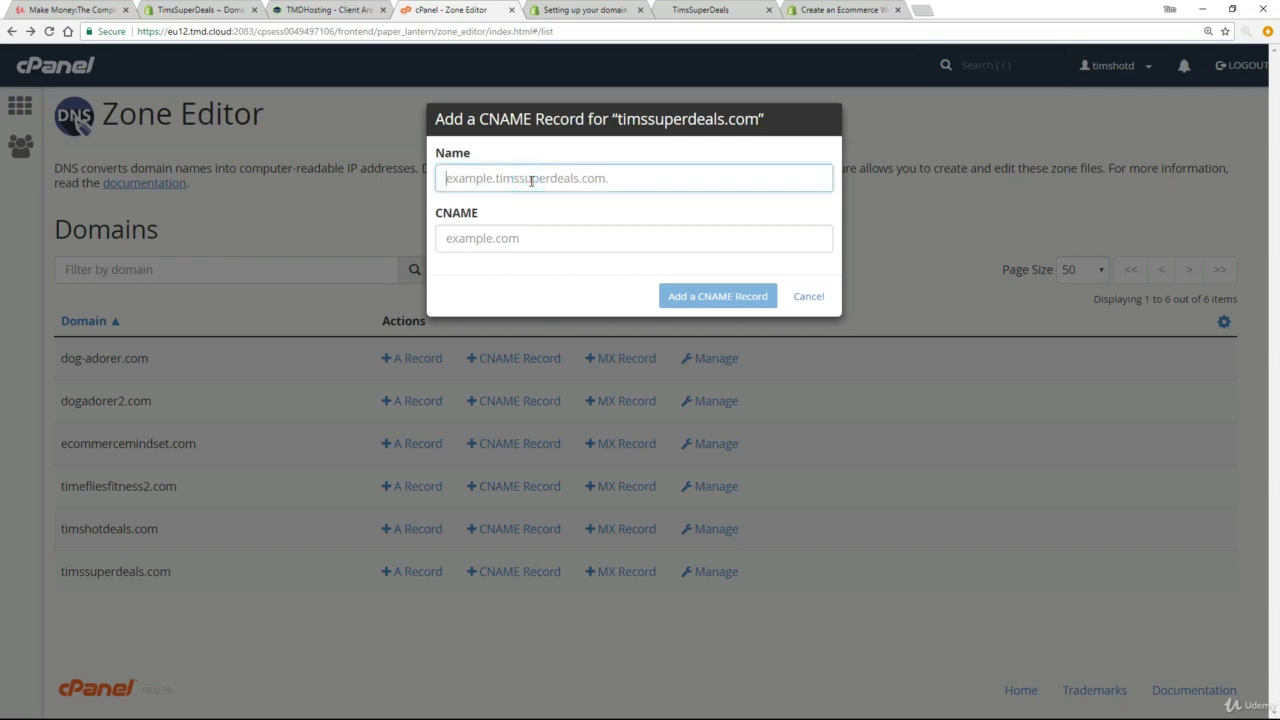
pyautogui.write('www.timssuperdeals.com')
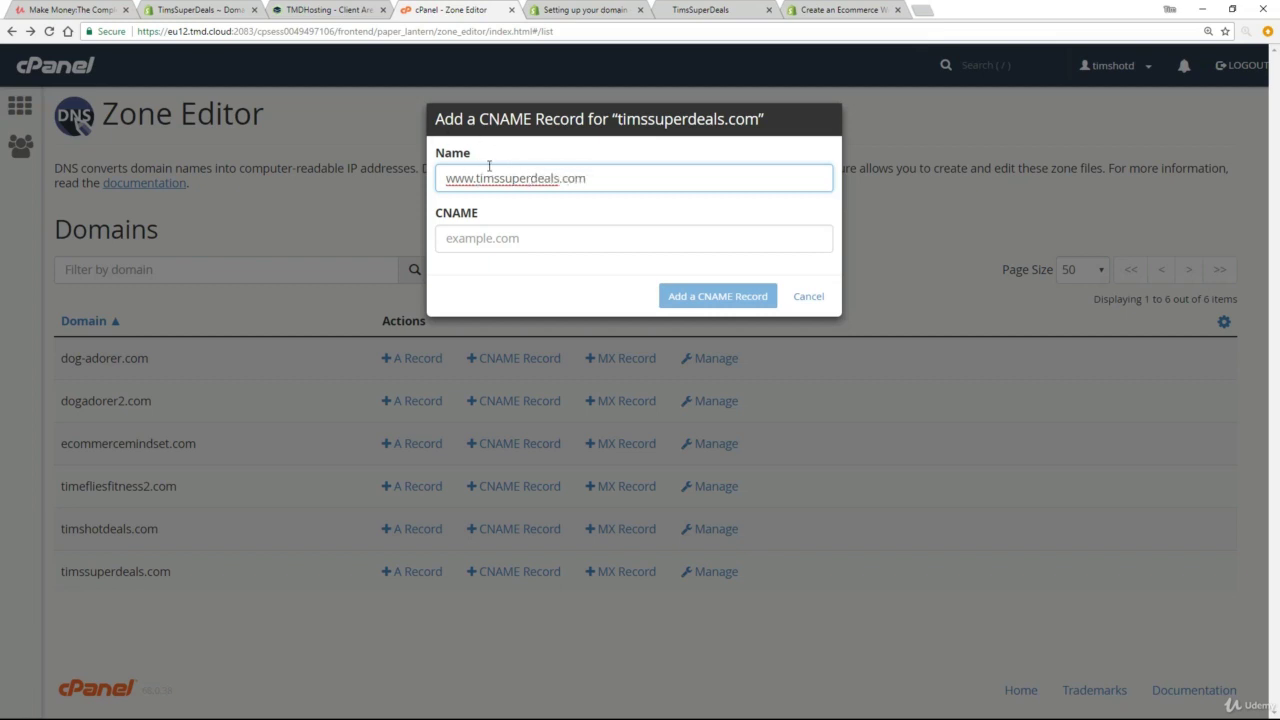
pyautogui.moveTo(466, 180); pyautogui.dragTo(438, 180)
pyautogui.click(509, 234)
pyautogui.rightClick(509, 235)
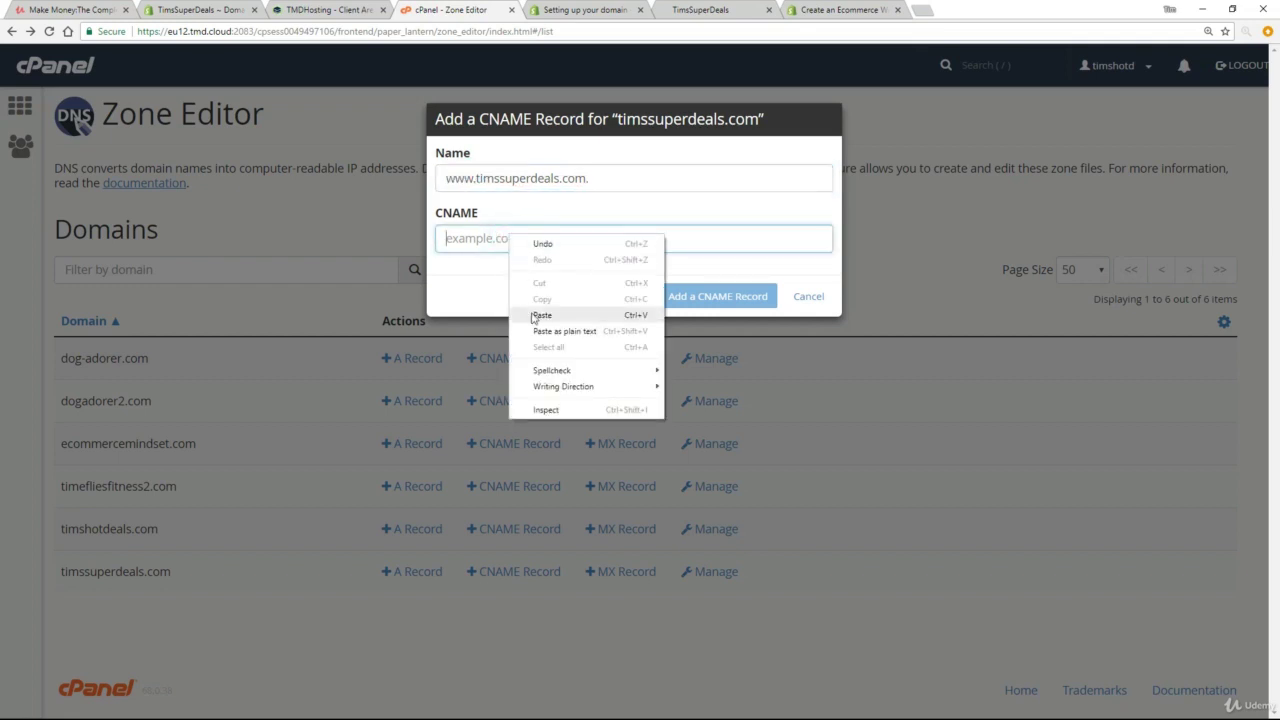
pyautogui.click(542, 315)
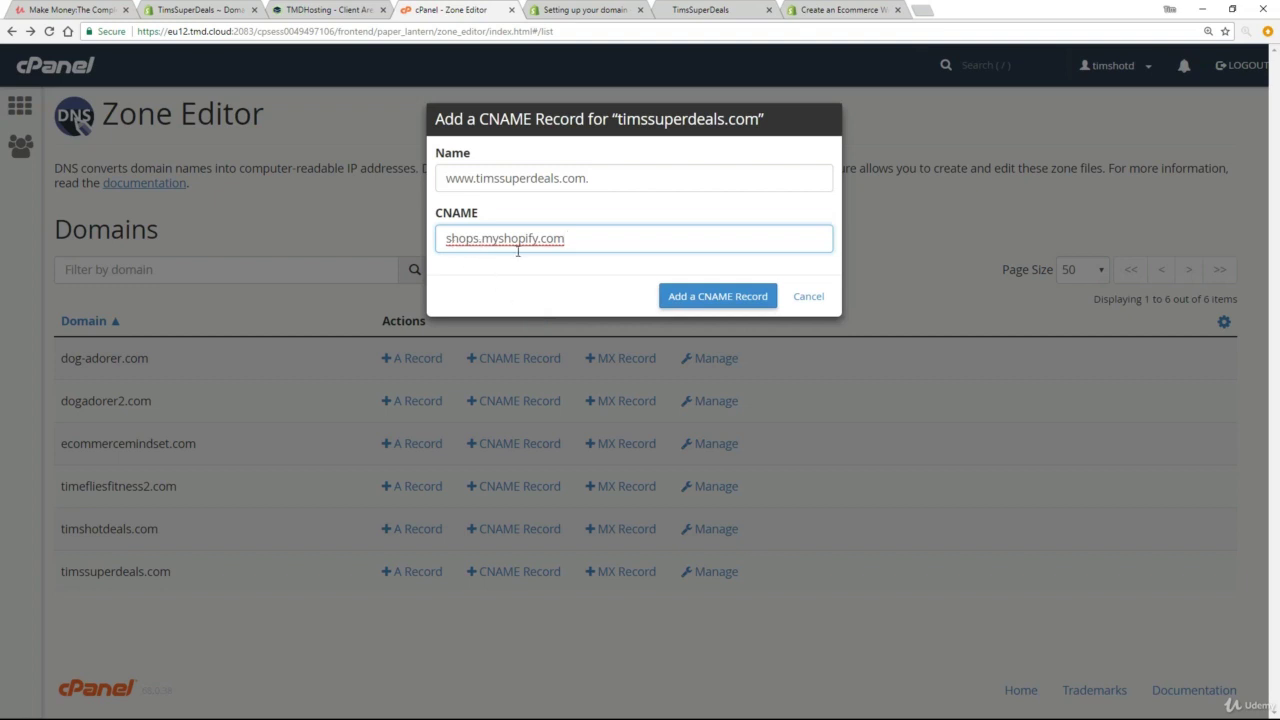
pyautogui.click(684, 296)
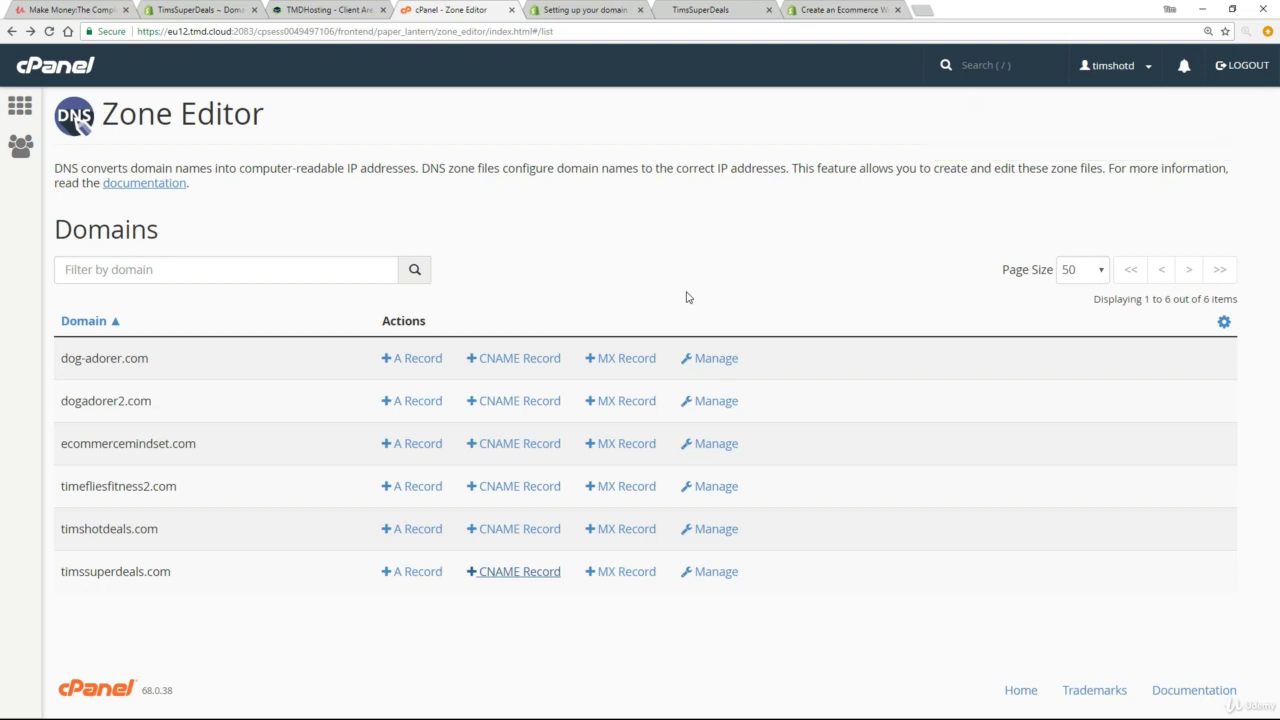
# Step: Scroll the guide to 'Verify your connection in Shopify', then return to the Connect existing domain page
pyautogui.click(590, 12)
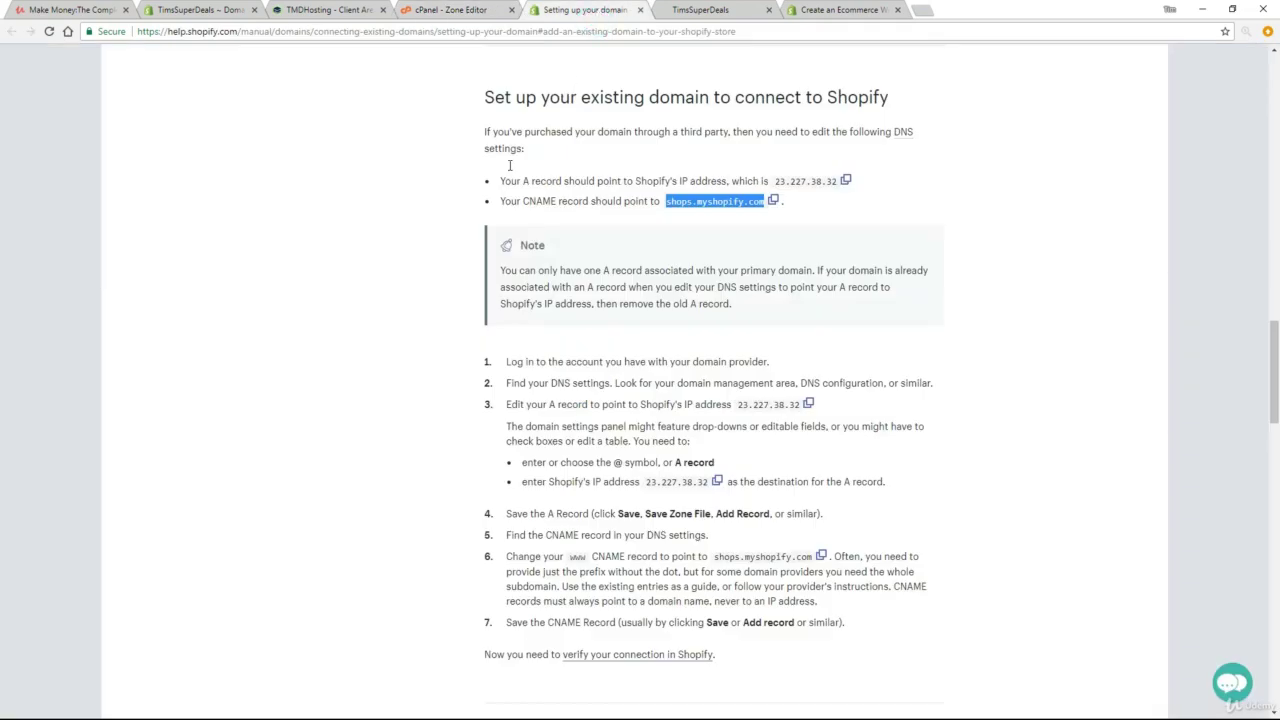
pyautogui.scroll(-6, 443, 386)
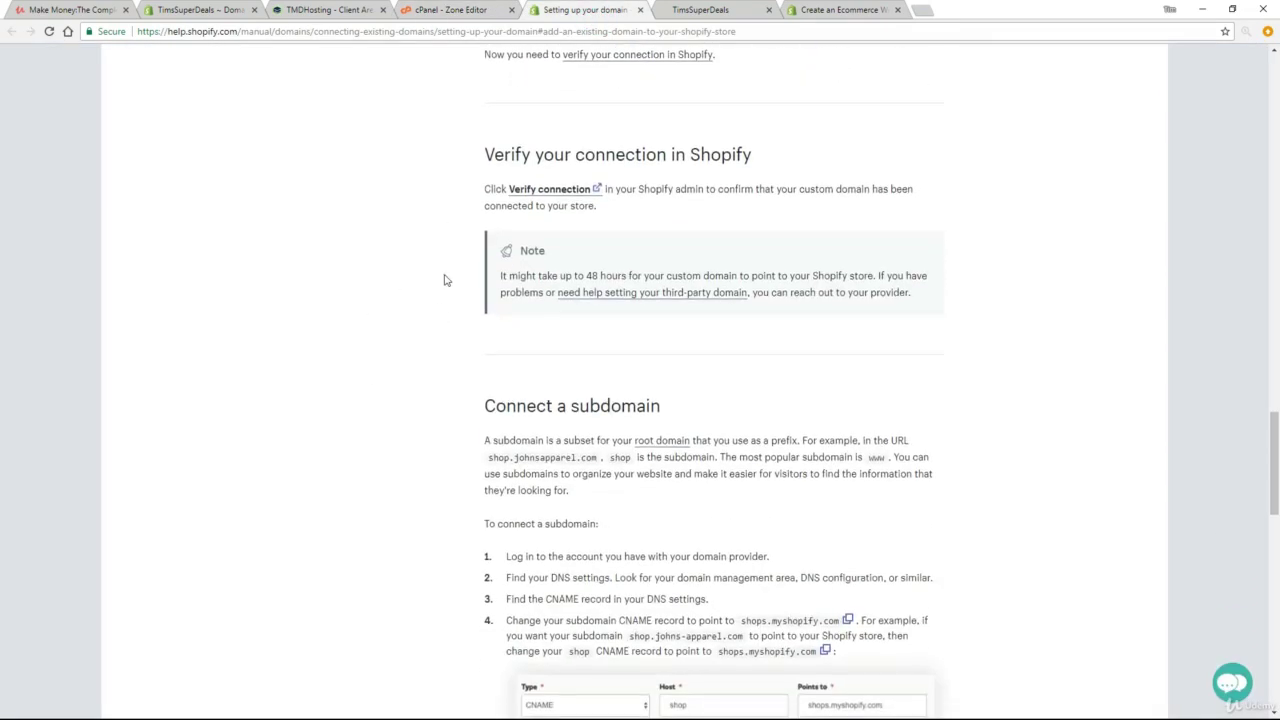
pyautogui.moveTo(481, 151); pyautogui.dragTo(760, 156)
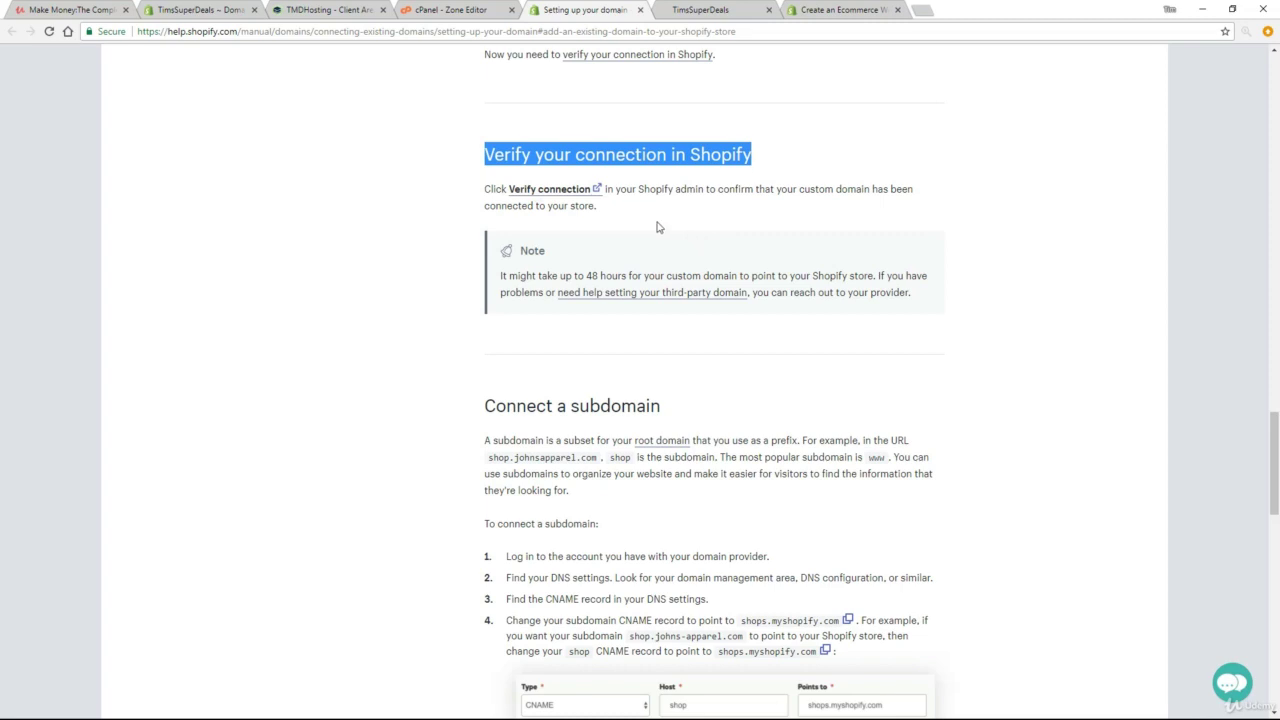
pyautogui.click(206, 12)
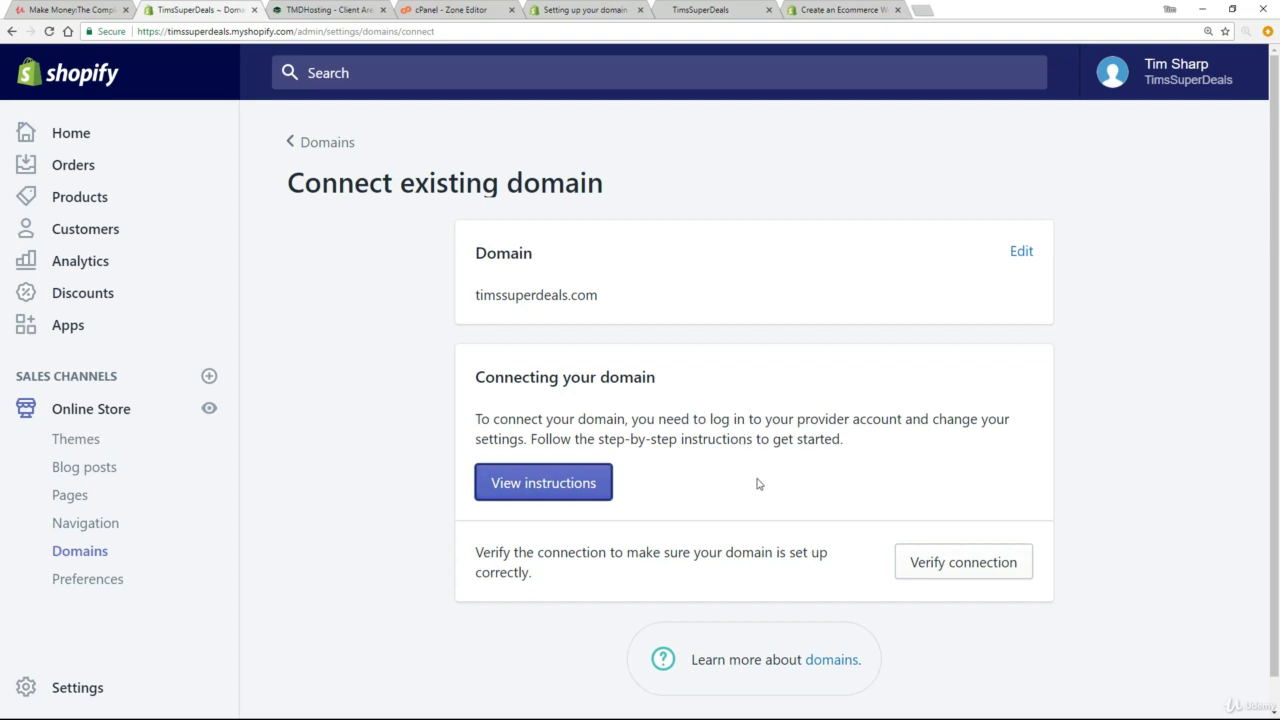
# Step: Verify the timssuperdeals.com connection and read the banner confirming it points to the store
pyautogui.click(964, 572)
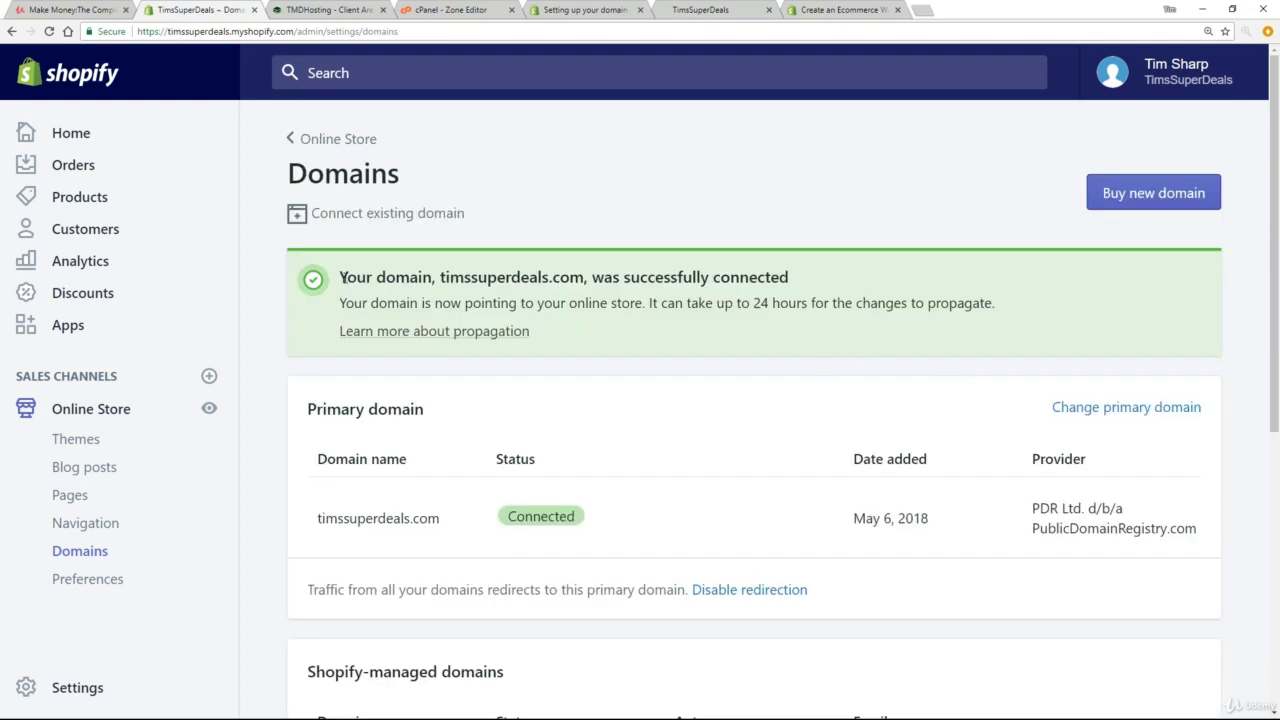
pyautogui.moveTo(341, 277); pyautogui.dragTo(806, 289)
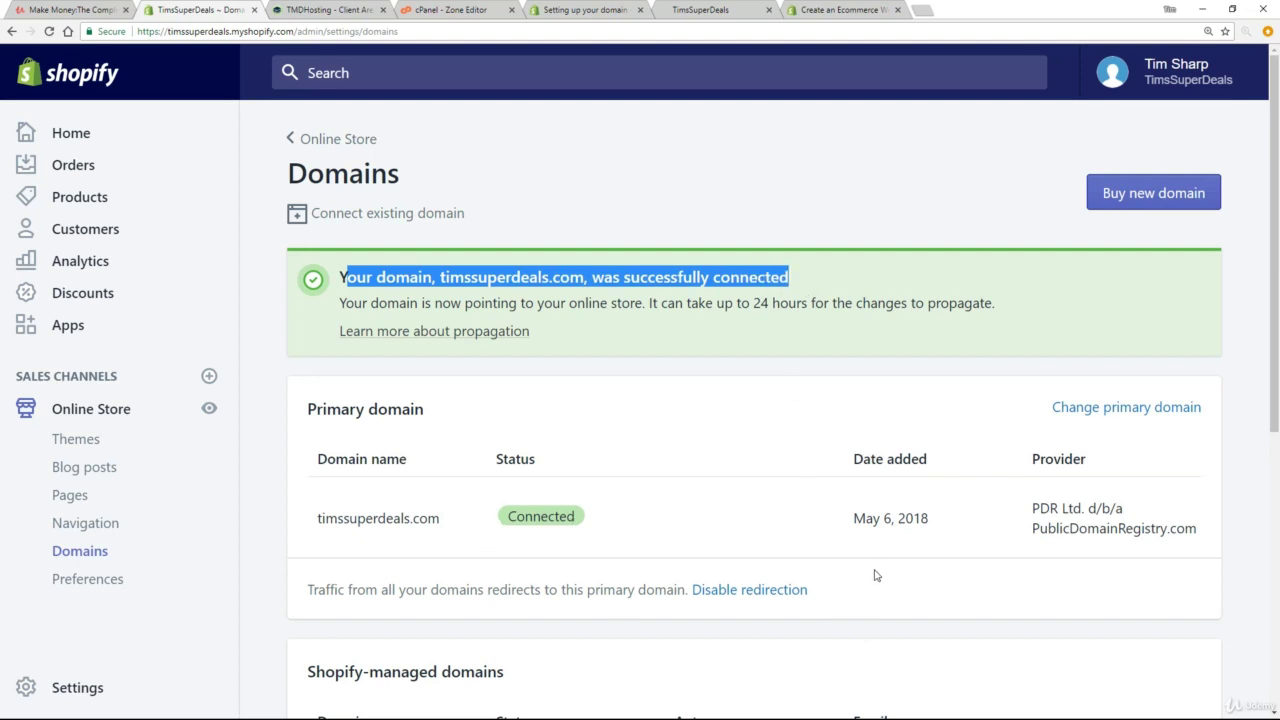
pyautogui.click(640, 306)
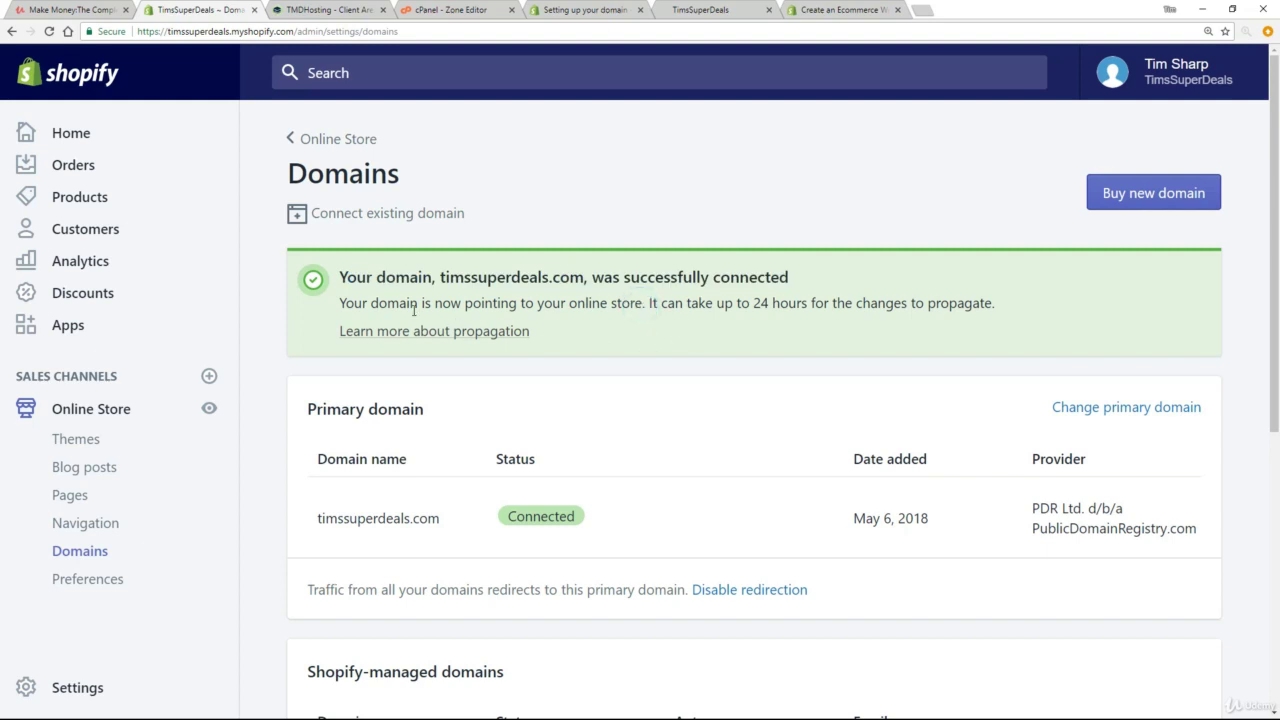
pyautogui.moveTo(343, 303); pyautogui.dragTo(642, 310)
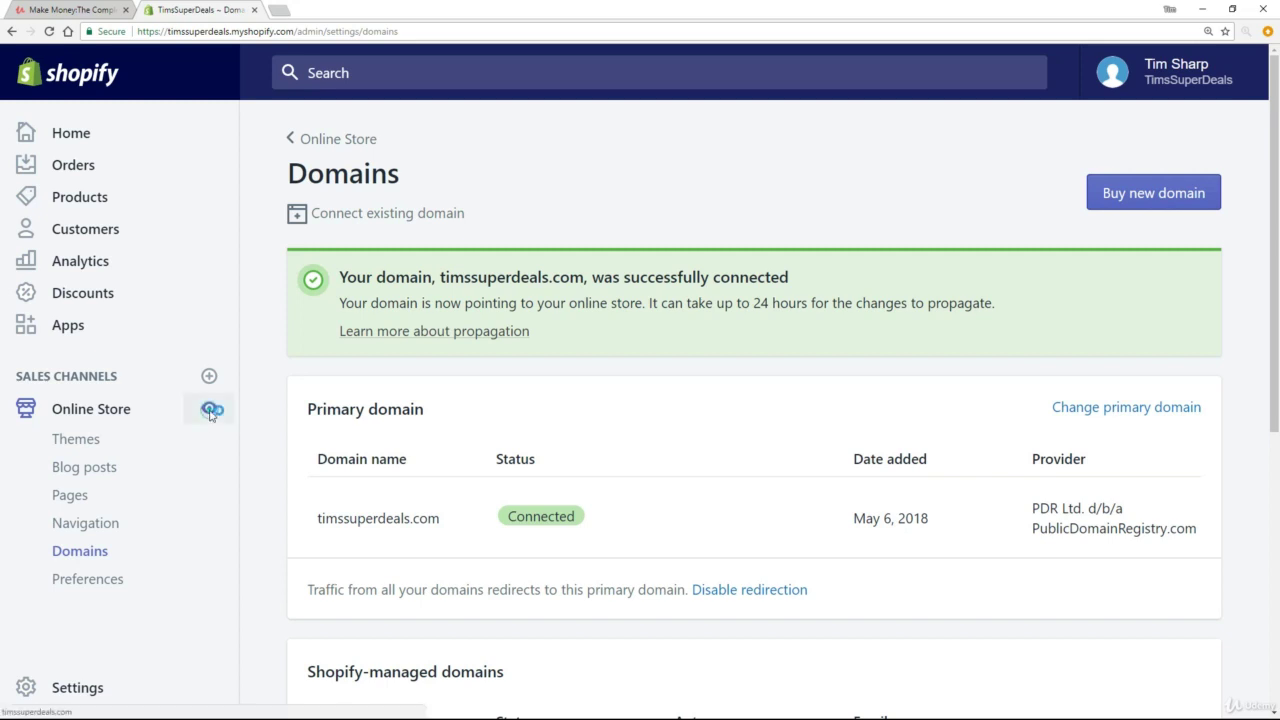
# Step: Preview the storefront on timssuperdeals.com, which shows the Coming Soon password page
pyautogui.click(210, 412)
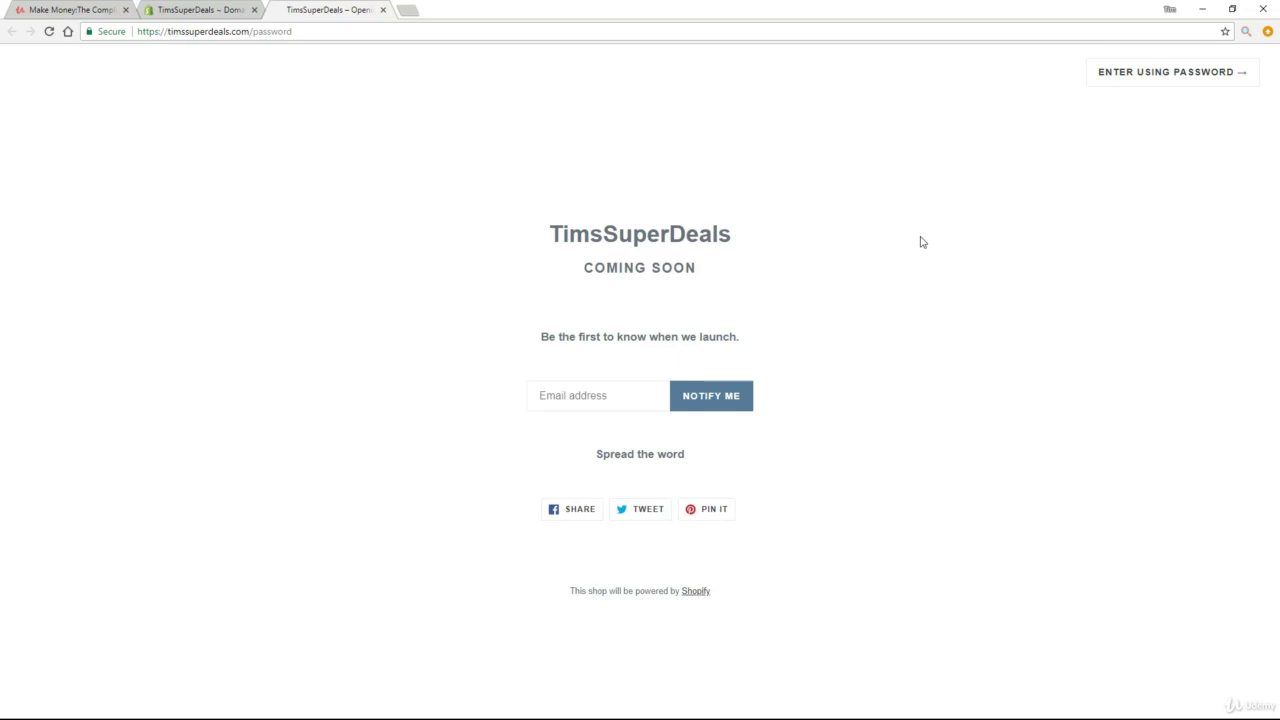
# Step: Uncheck Enable password in Online Store Preferences and save the change
pyautogui.click(207, 11)
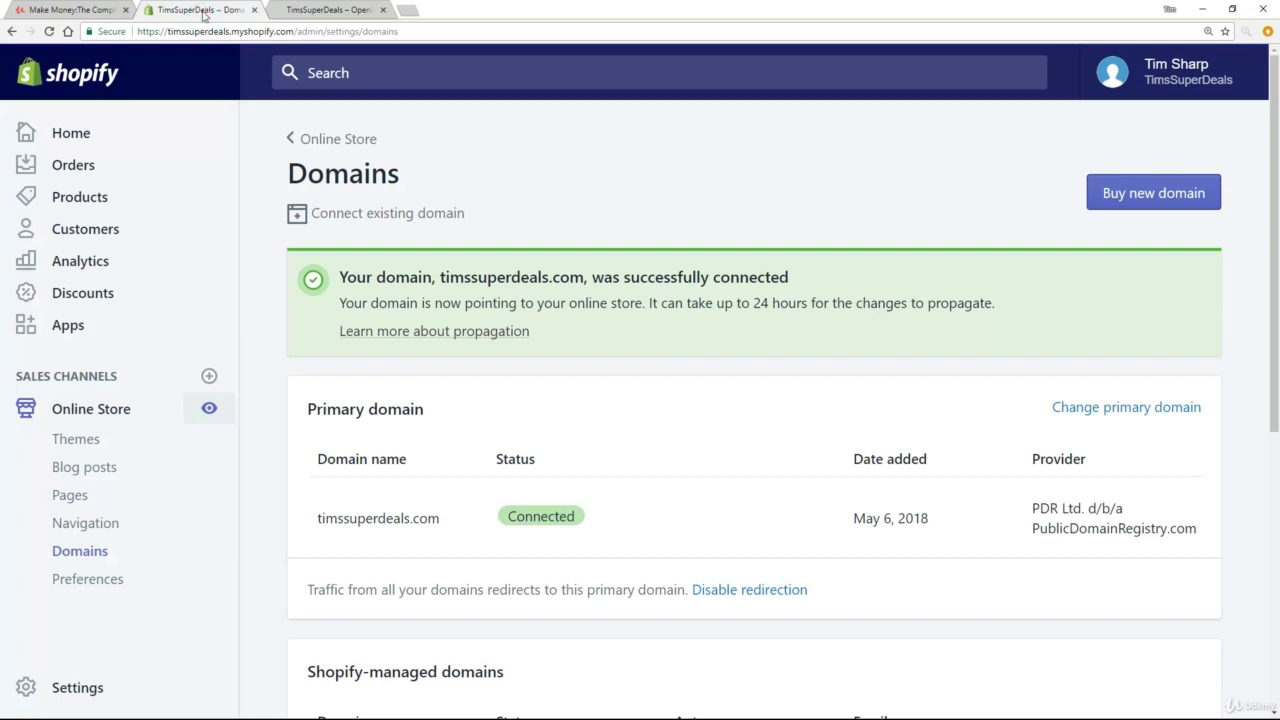
pyautogui.click(62, 580)
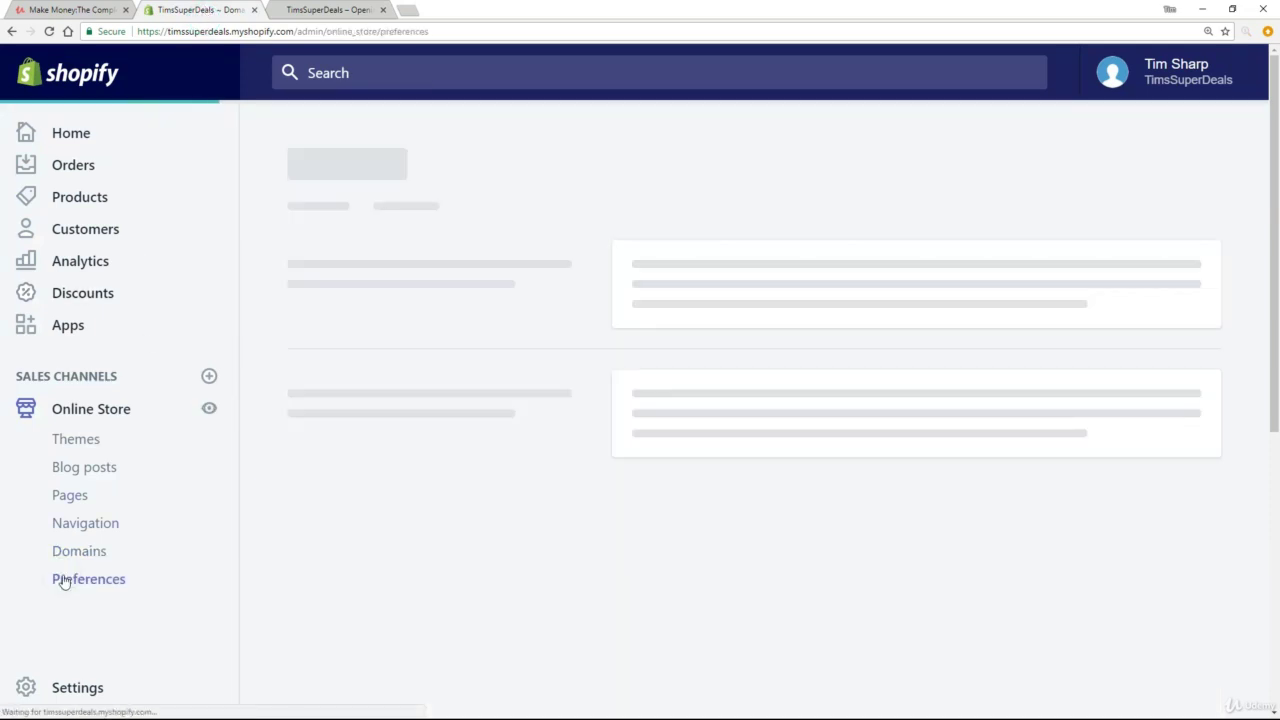
pyautogui.scroll(-5, 1276, 367)
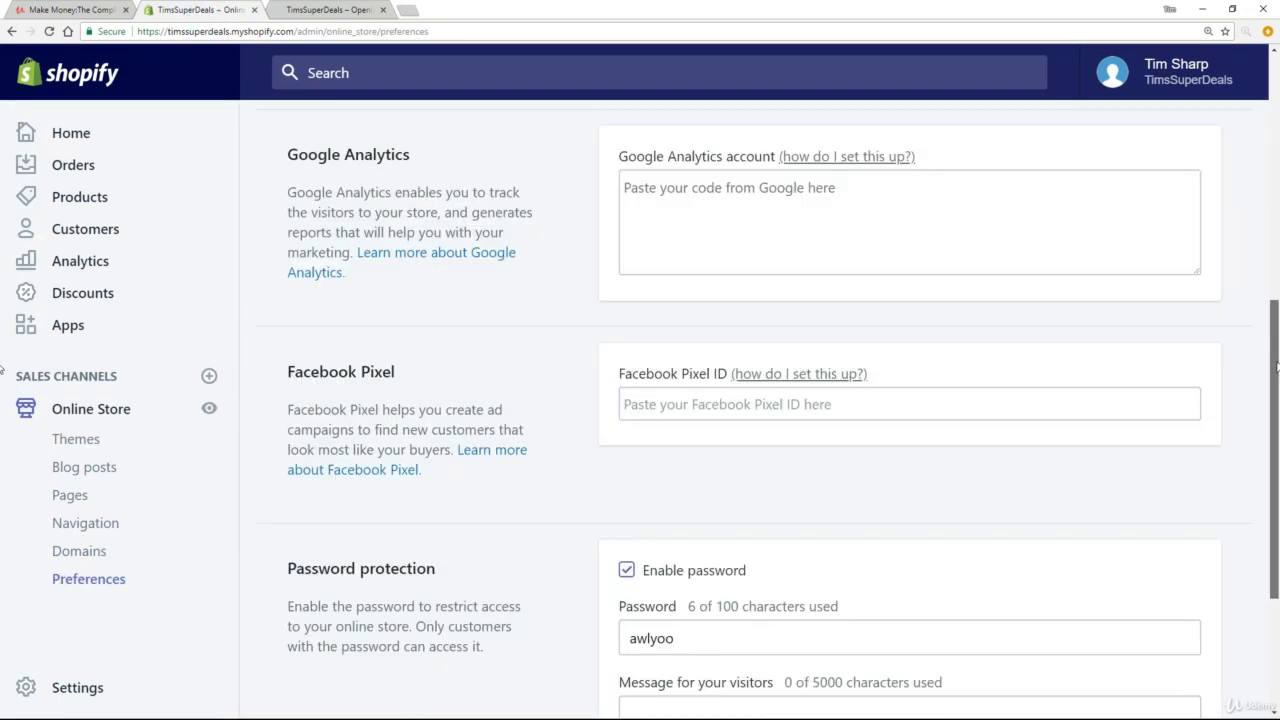
pyautogui.moveTo(1277, 367); pyautogui.dragTo(1277, 465)
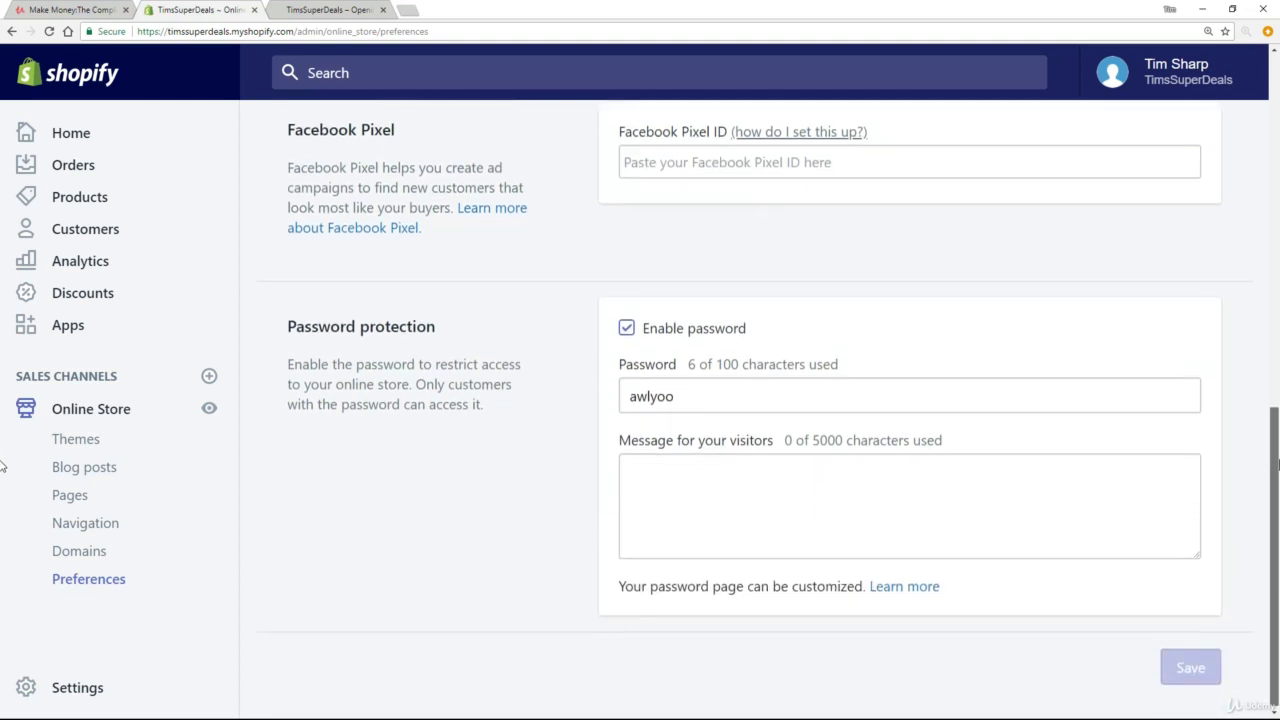
pyautogui.click(627, 329)
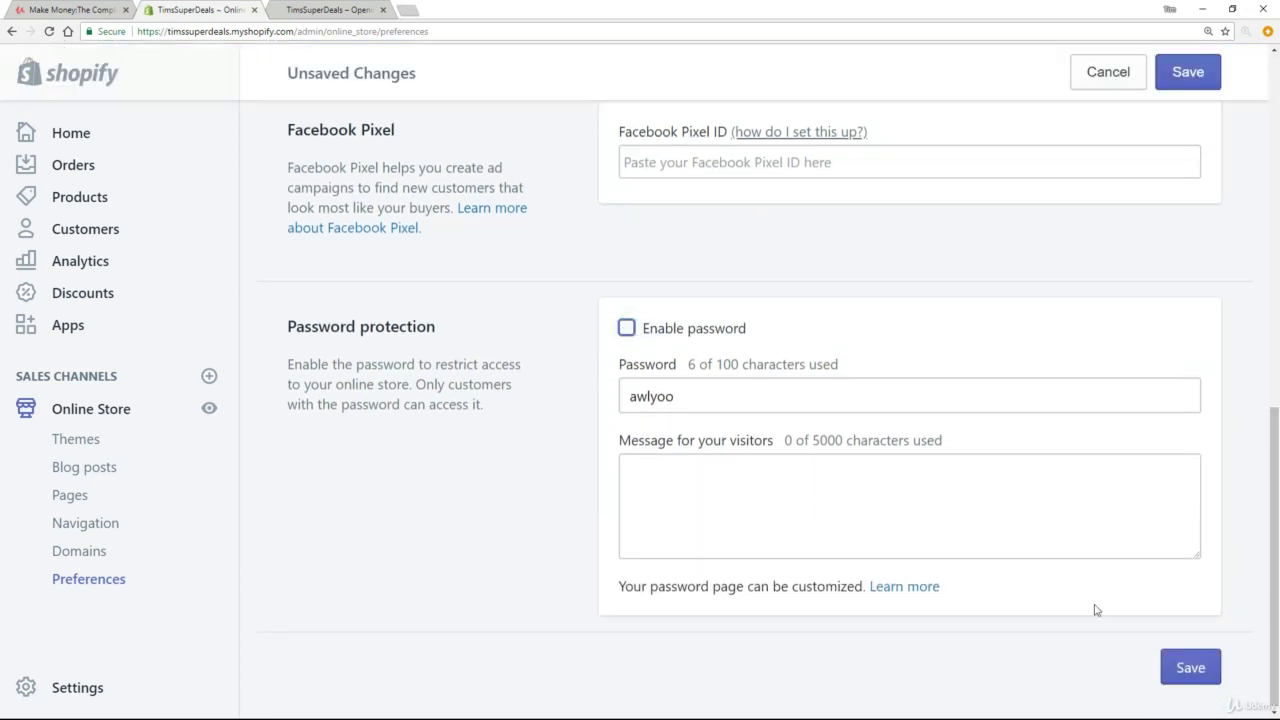
pyautogui.click(1190, 672)
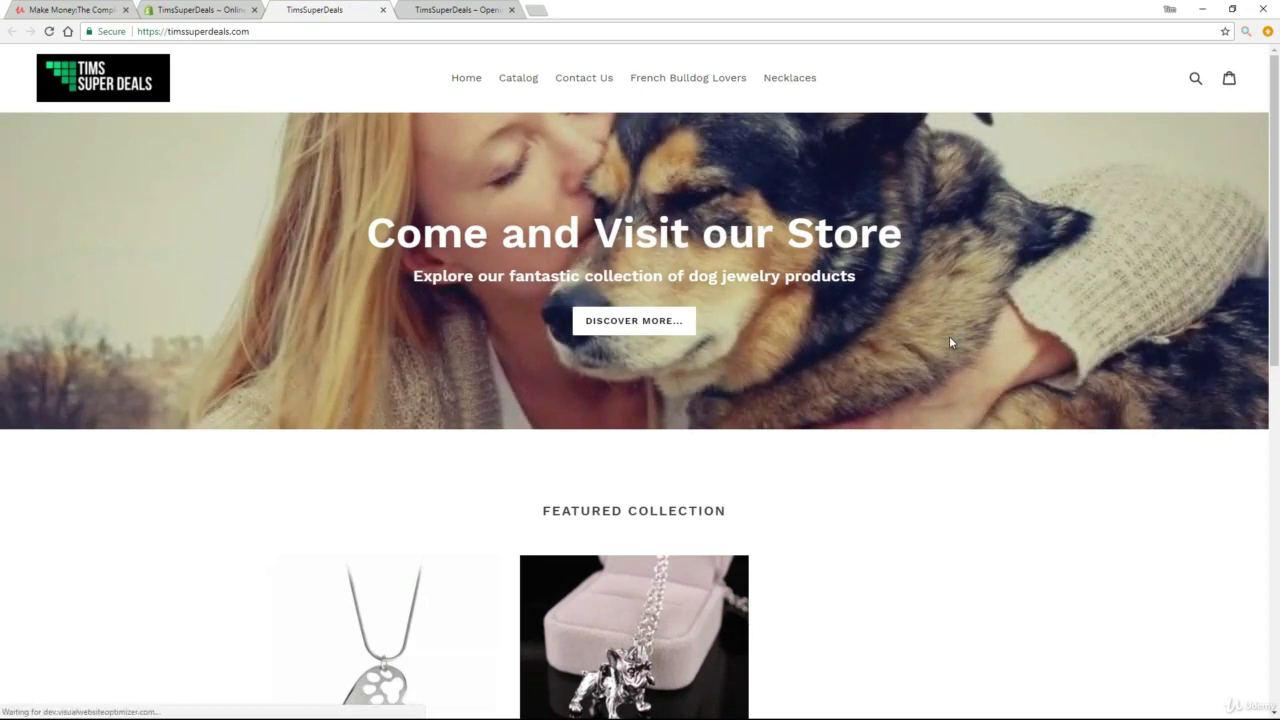
# Step: Highlight the storefront URL timssuperdeals.com in the address bar to confirm the live site
pyautogui.click(258, 32)
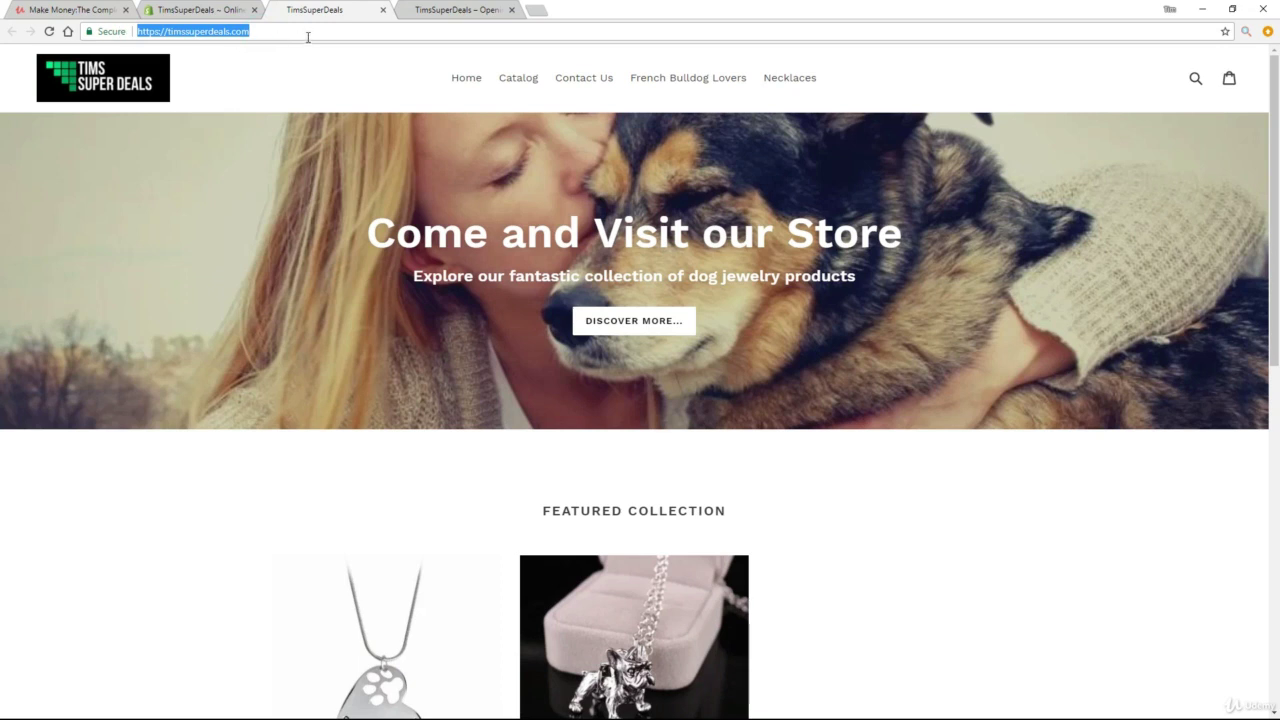